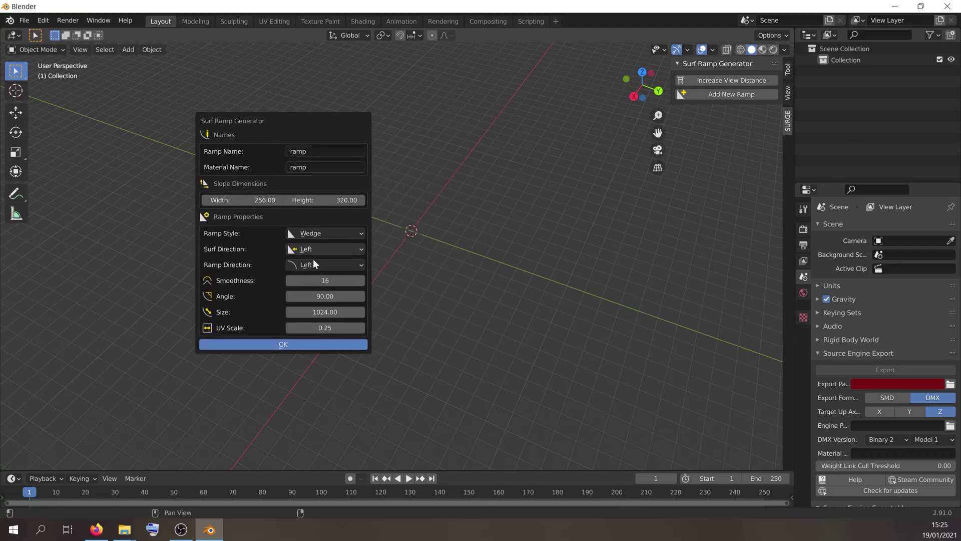
Step: Generate the default curved Wedge ramp, zoom in, and inspect it in Edit Mode with viewport overlays
left_click(287, 344)
scroll(440, 268, "up", 5)
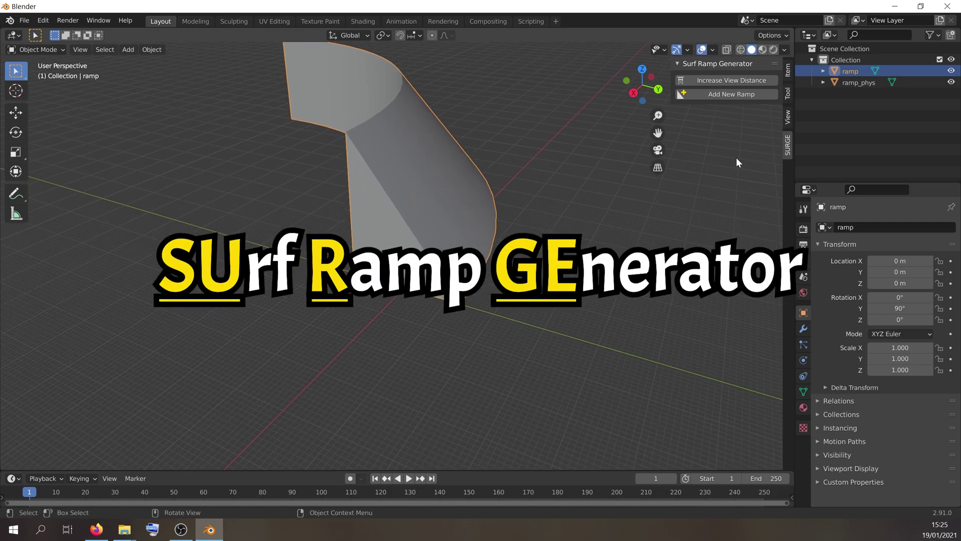
key("Tab")
left_click(711, 49)
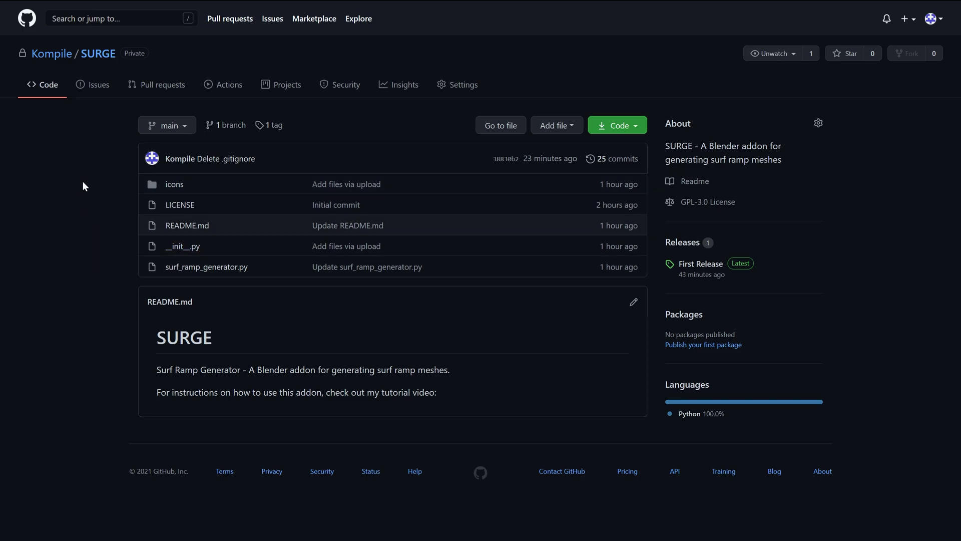
Step: Save the SURGE repository as SURGE-main.zip from the Code menu, then minimise Firefox
left_click(634, 128)
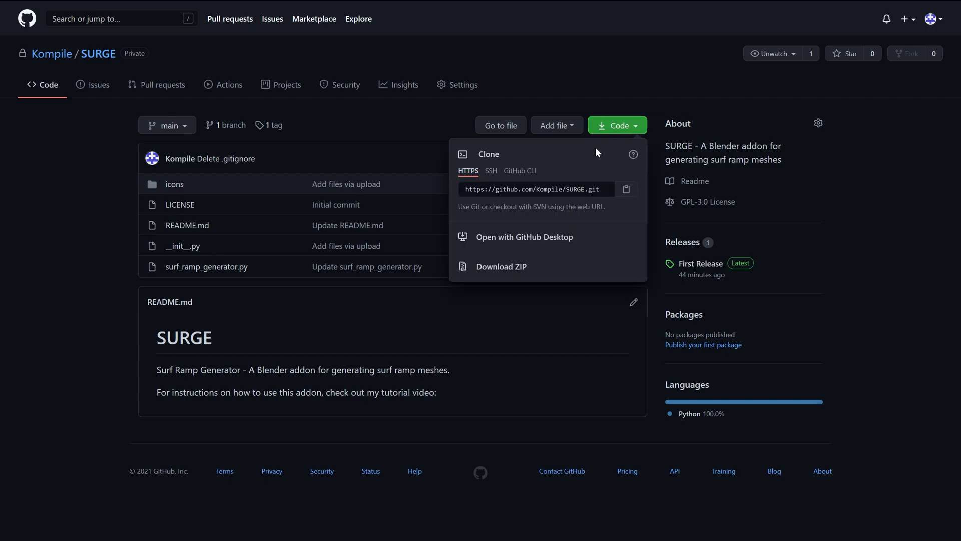
left_click(507, 267)
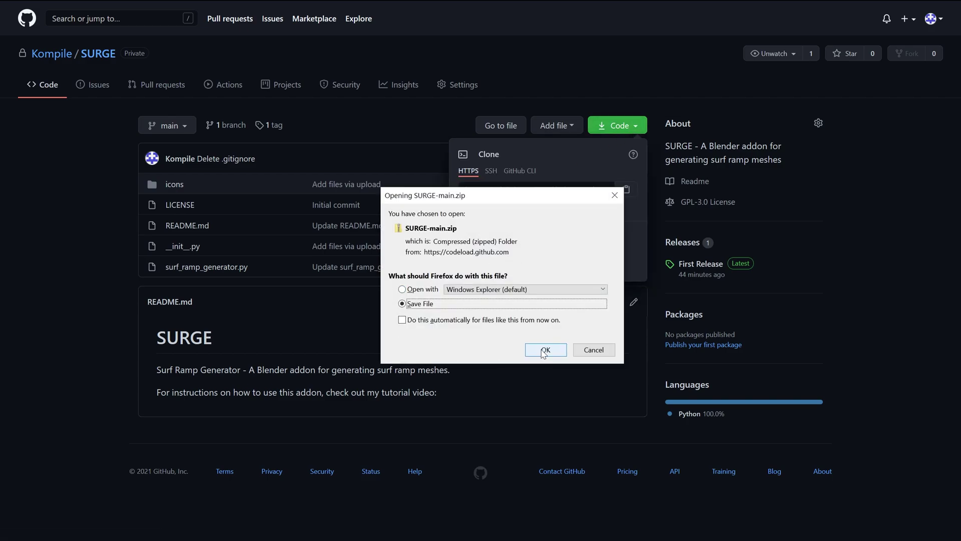
left_click(545, 352)
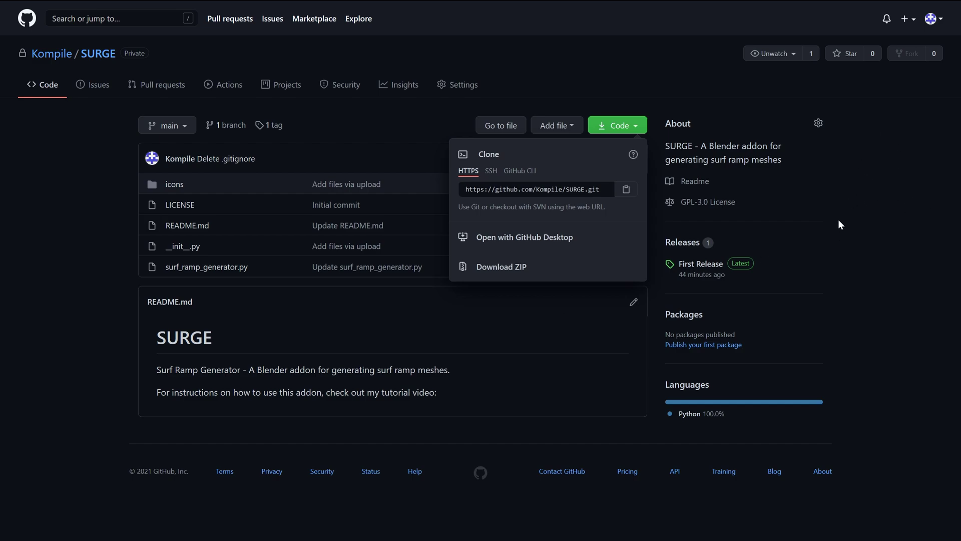
left_click(904, 7)
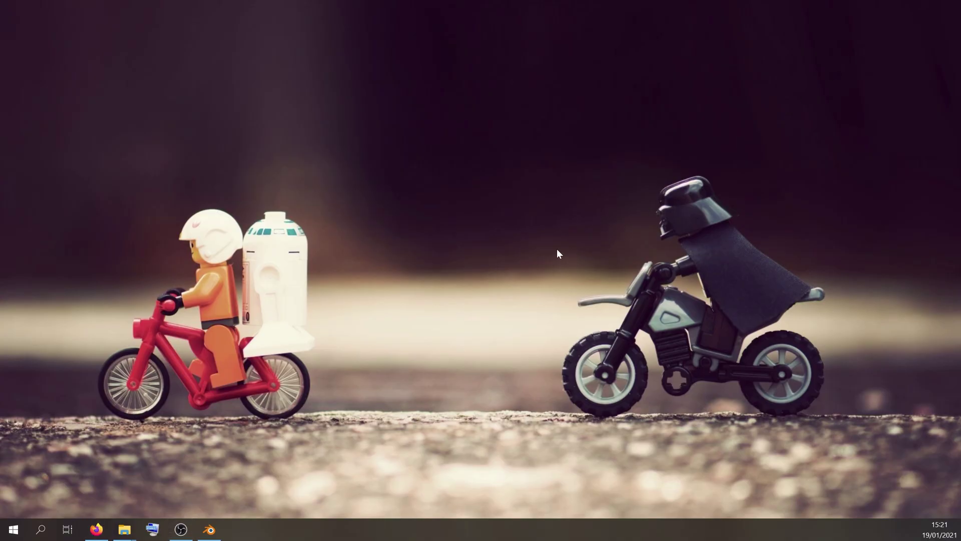
Step: In Blender, delete the default camera, cube and light
left_click(210, 529)
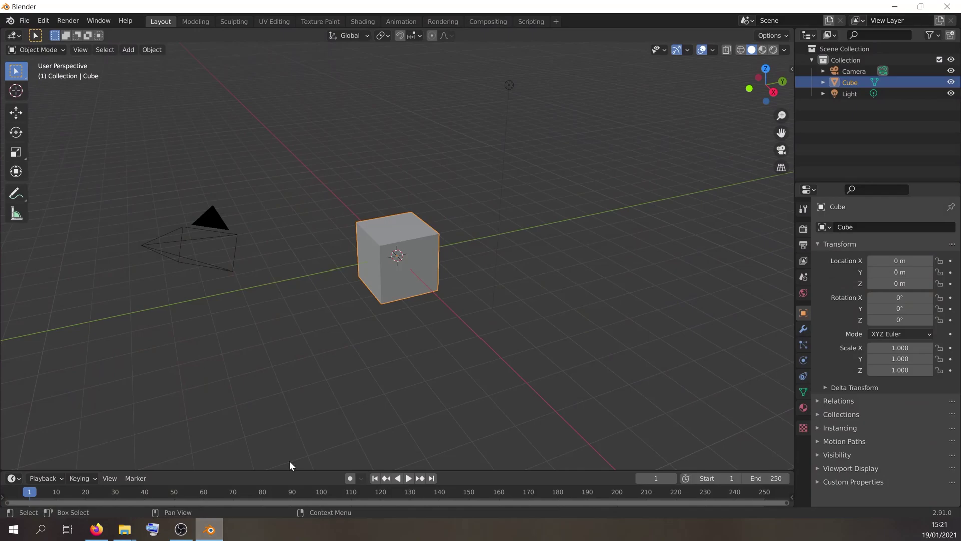
left_click(573, 358)
key("a")
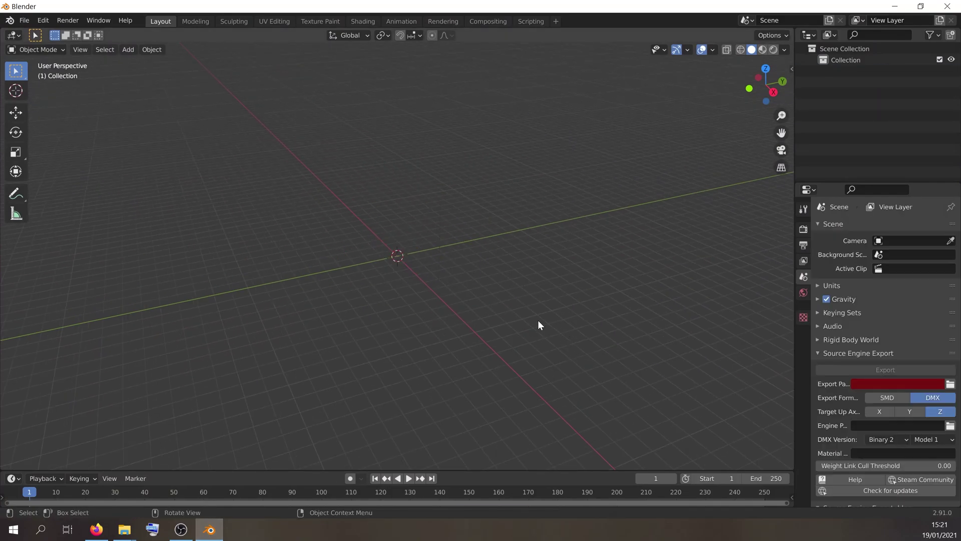
key("Delete")
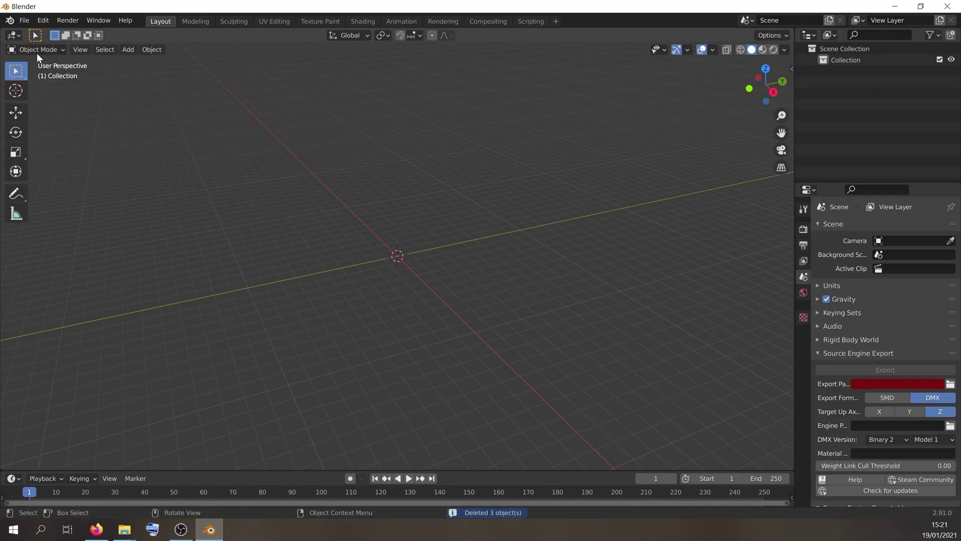
Step: Install Downloads/SURGE-main.zip as an add-on from the Add-ons preferences
left_click(43, 20)
left_click(77, 181)
left_click(570, 113)
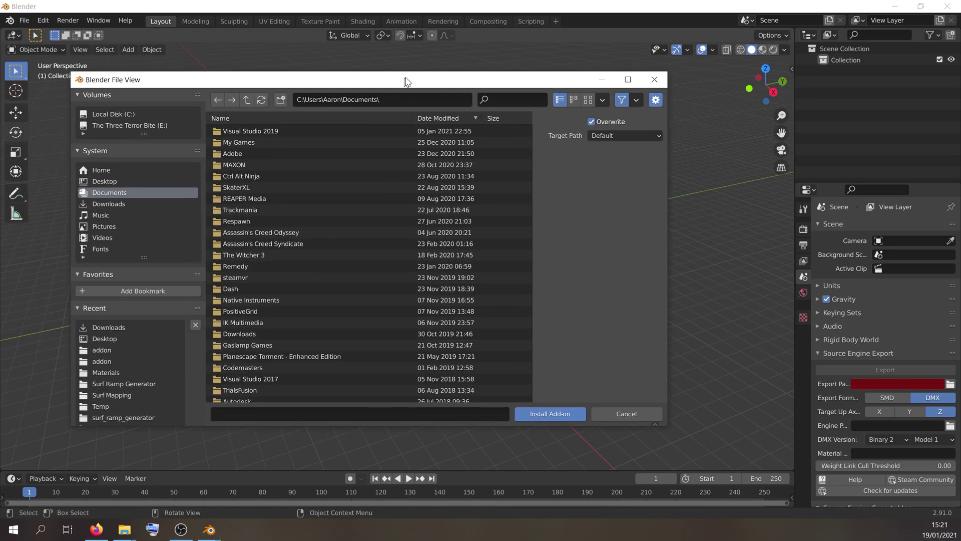
left_click_drag(406, 81, 476, 70)
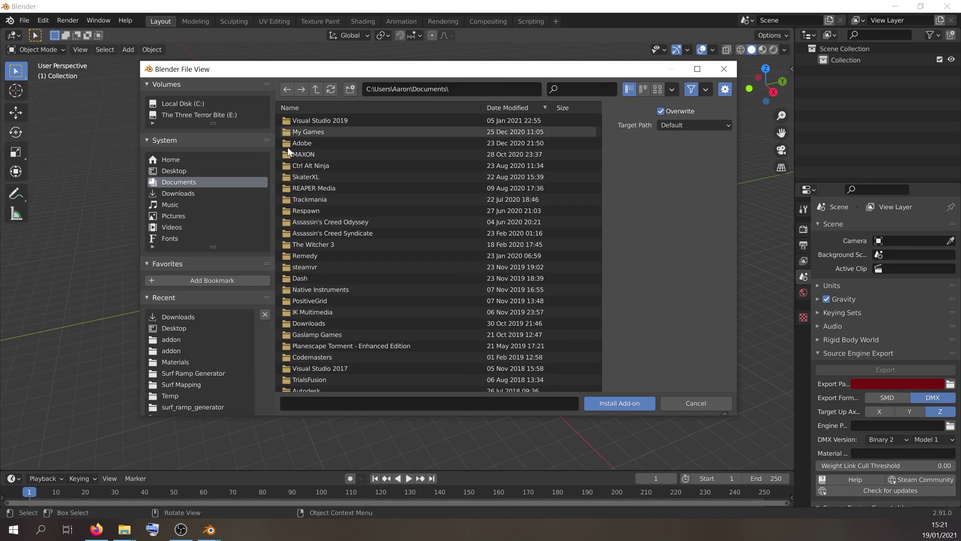
left_click(172, 193)
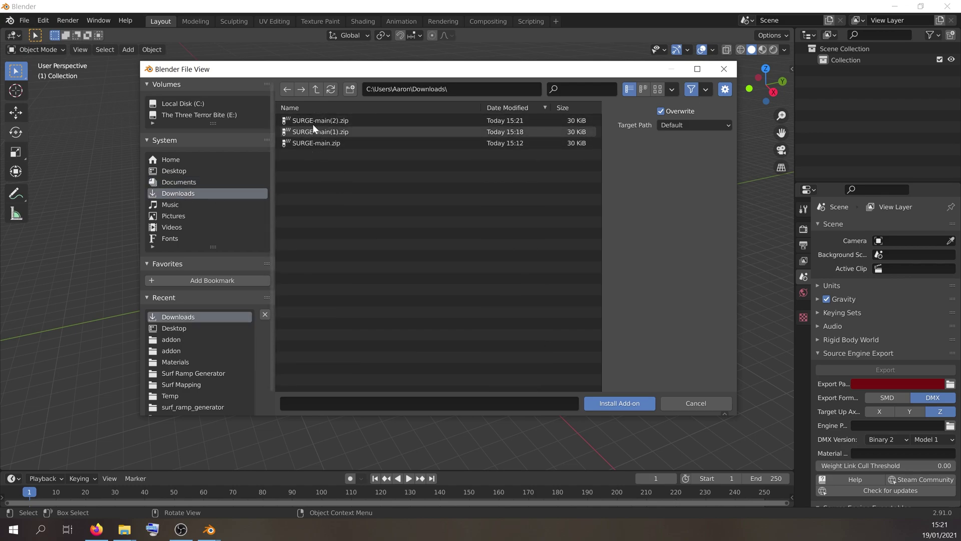
left_click(306, 143)
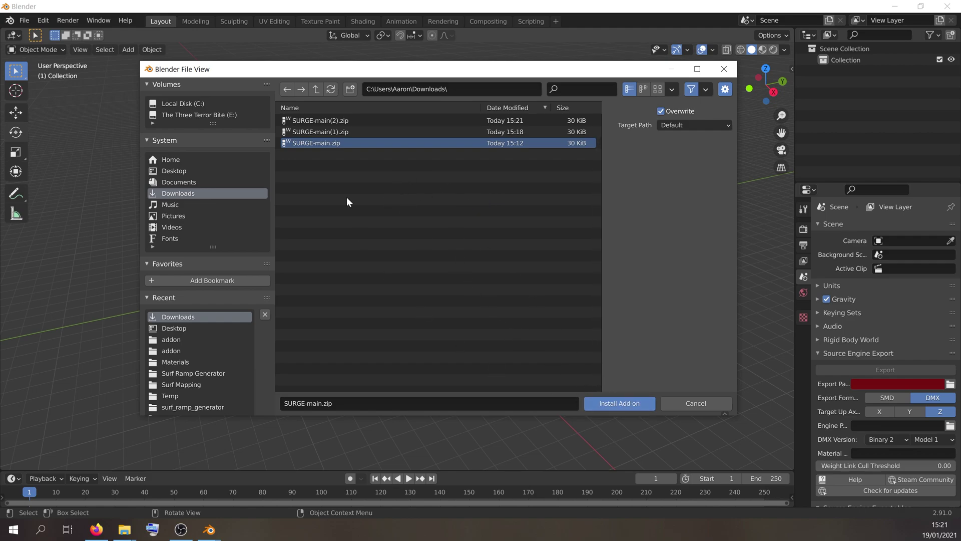
left_click(622, 402)
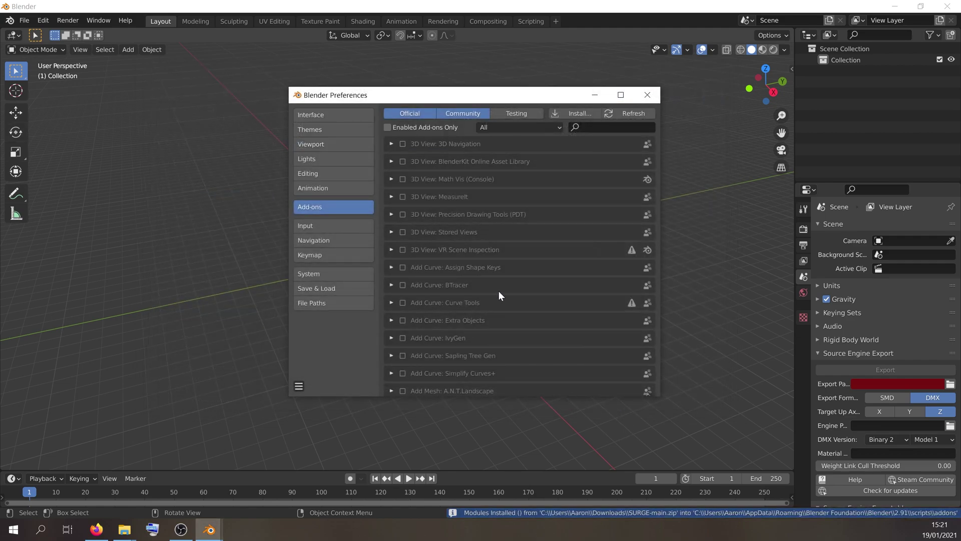
Step: Review the enabled add-ons list, inspecting and then disabling Surf Ramp Generator
left_click_drag(480, 95, 324, 49)
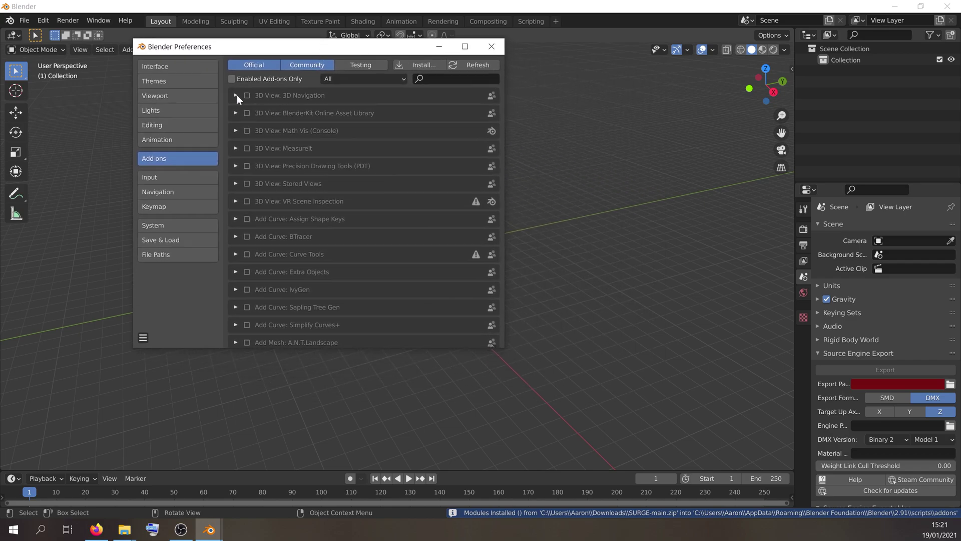
left_click(232, 79)
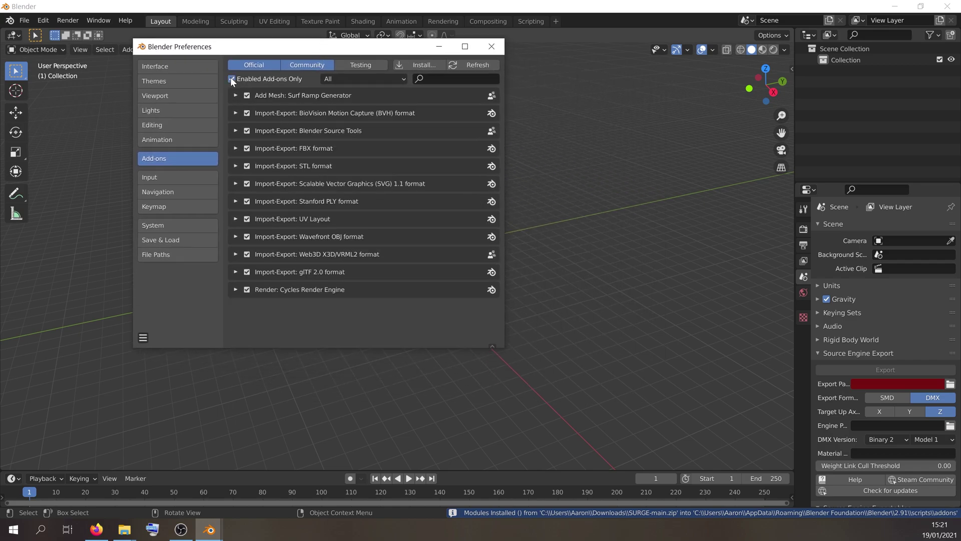
left_click(235, 95)
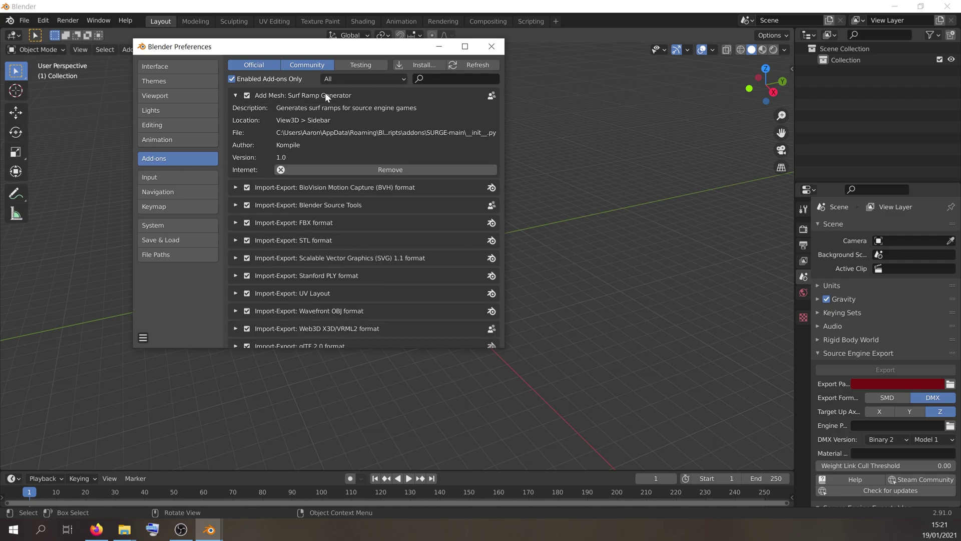
left_click(236, 95)
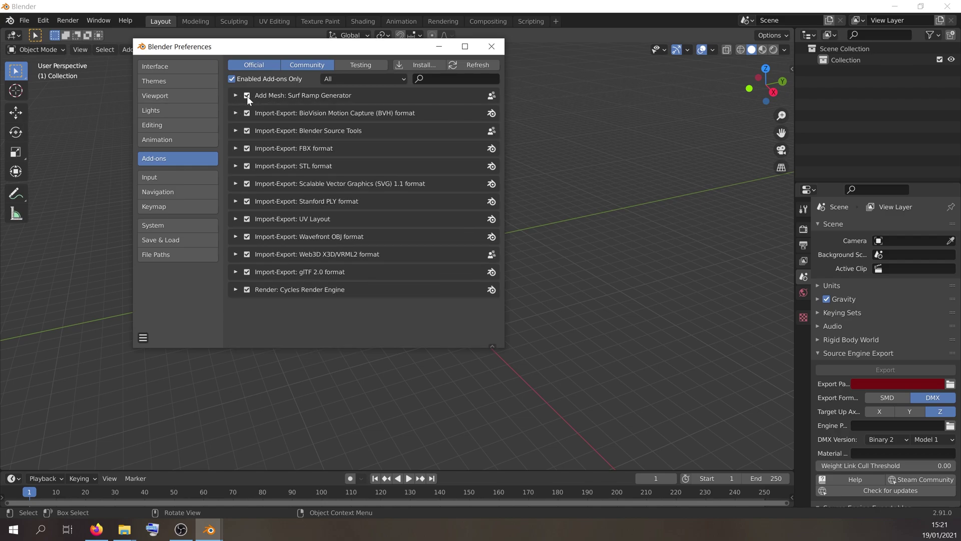
left_click(246, 95)
left_click(232, 79)
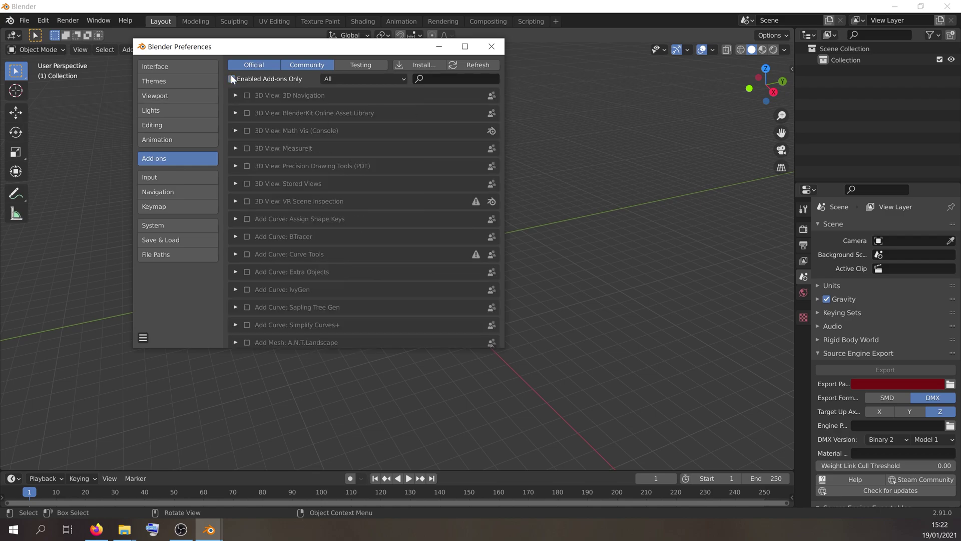
Step: Search add-ons for 'surf', enable Add Mesh: Surf Ramp Generator, and close Preferences
type("s")
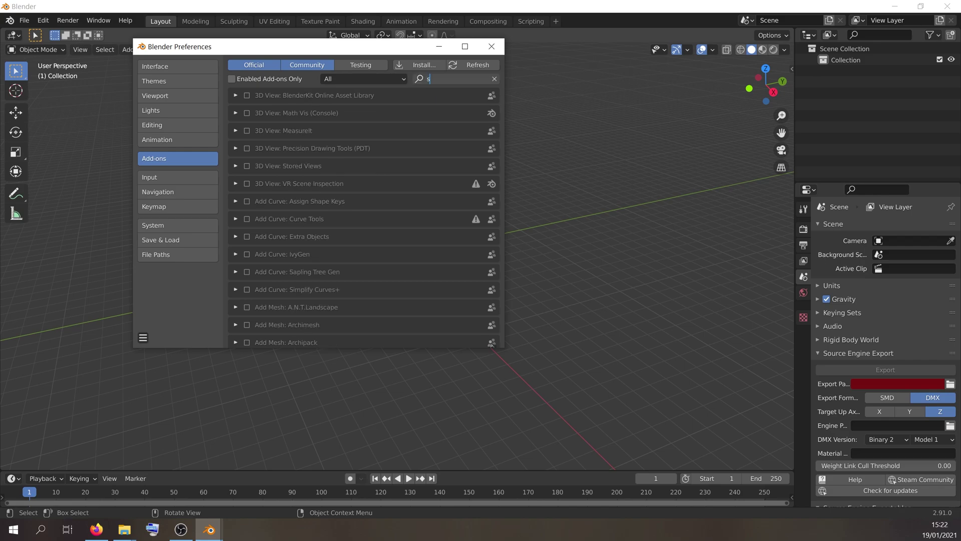
type("urf")
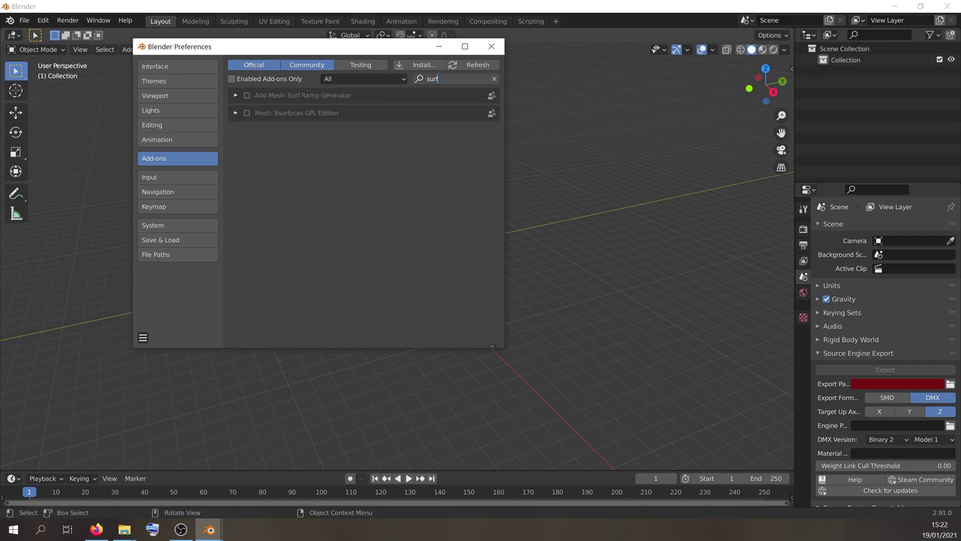
key("Return")
left_click(247, 95)
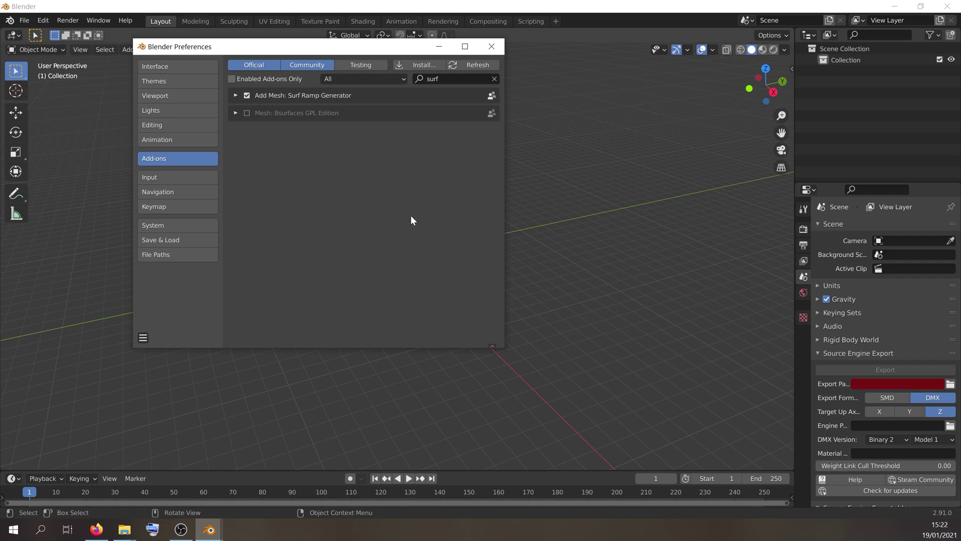
left_click(491, 46)
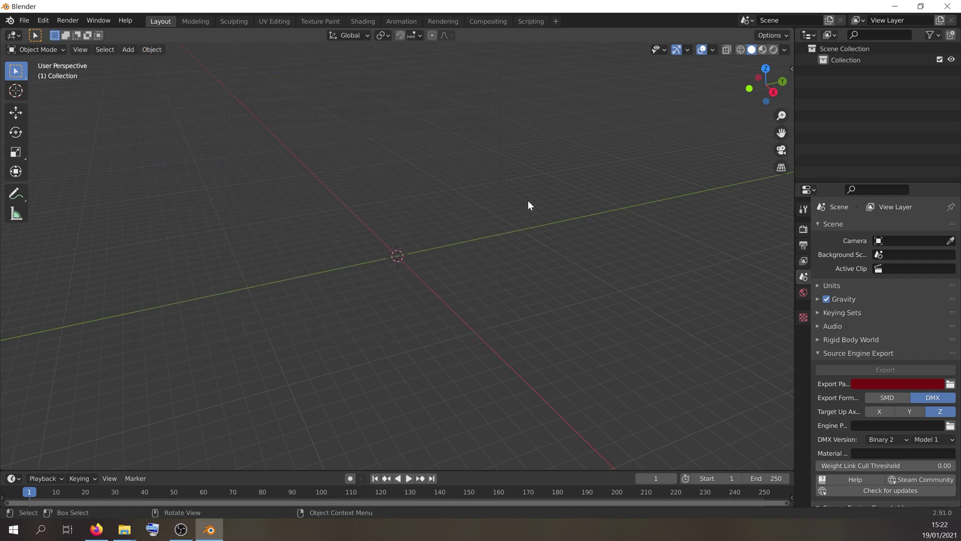
Step: Open the SURGE sidebar panel and bring up the new-ramp dialog with Wedge, 90 angle, 1024 size
key("n")
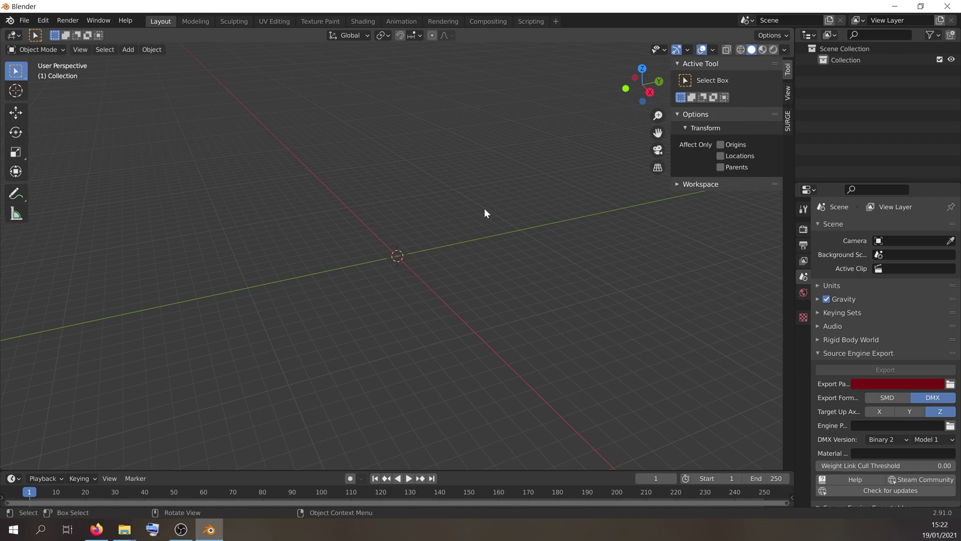
left_click(788, 121)
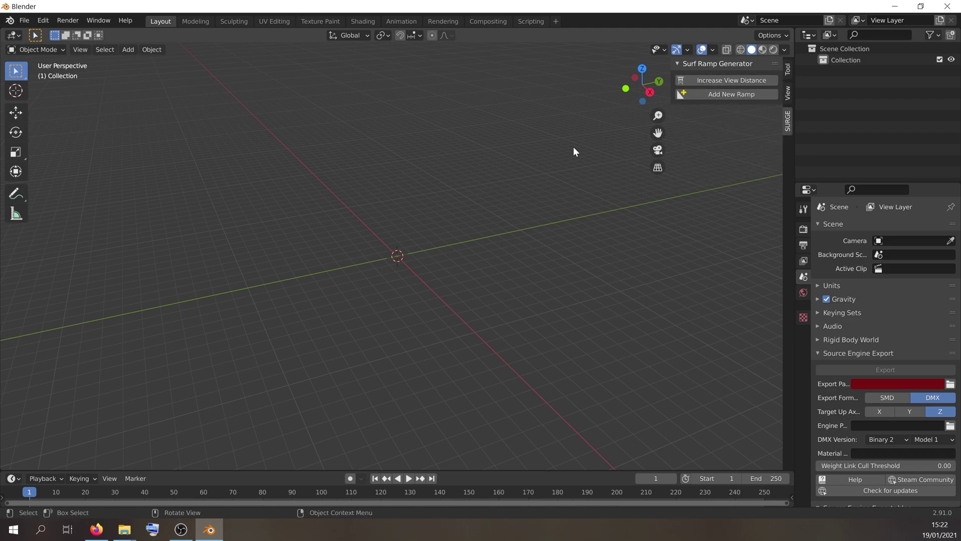
middle_click_drag(442, 234, 469, 256)
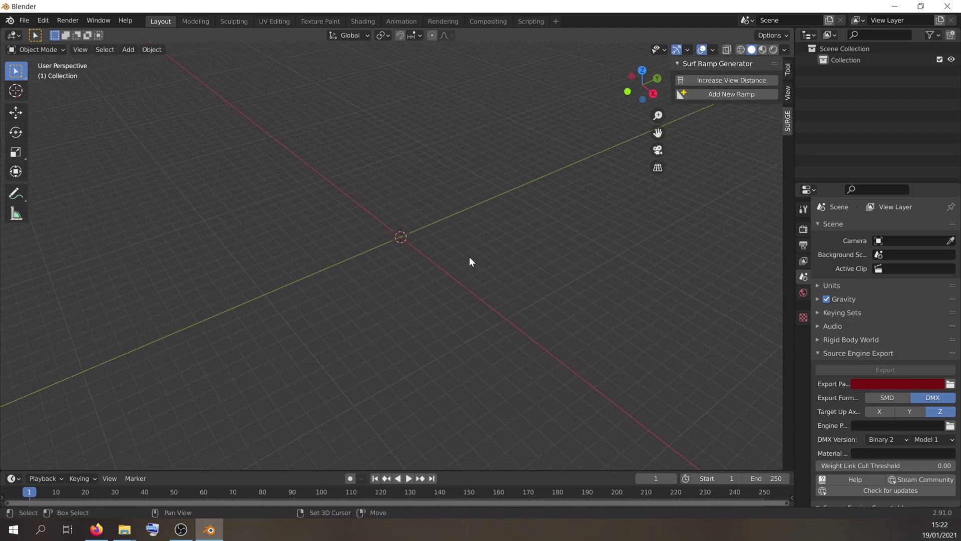
left_click(735, 98)
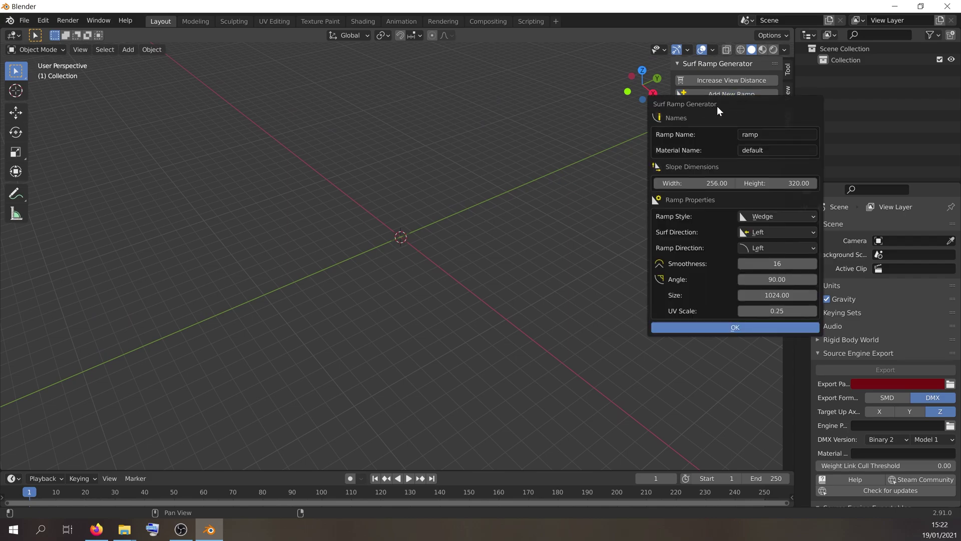
left_click_drag(717, 106, 397, 126)
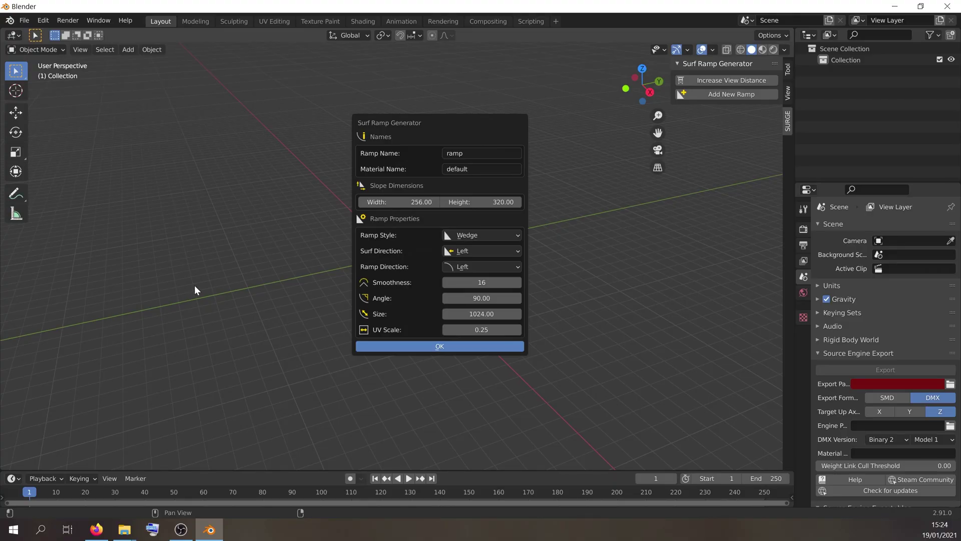
Step: Generate the default Wedge ramp and view it side-on with a longer view distance
left_click(440, 347)
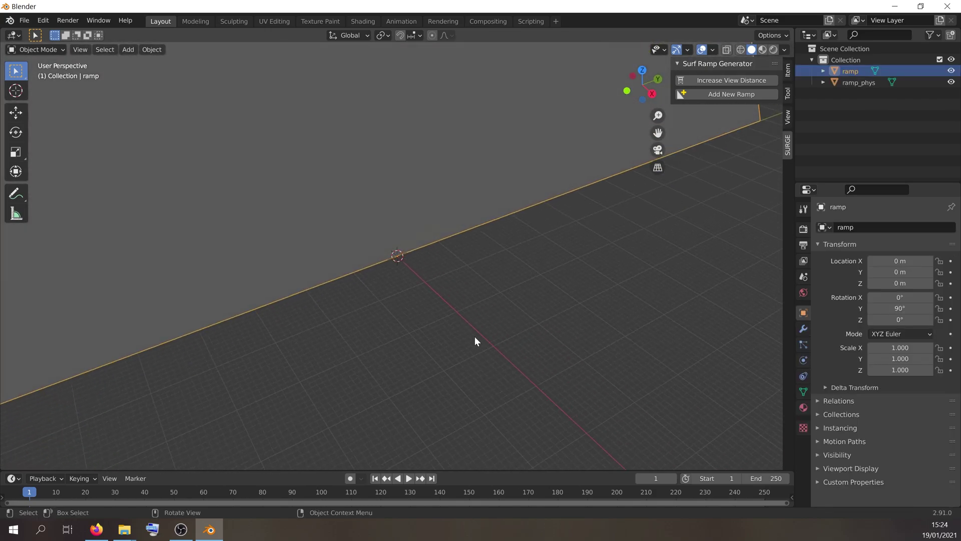
middle_click_drag(474, 337, 442, 332)
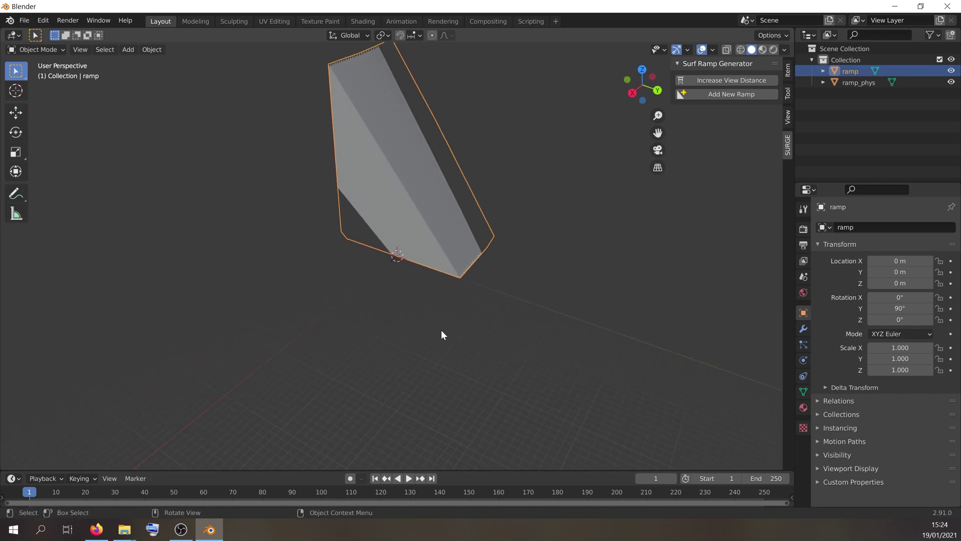
left_click(722, 80)
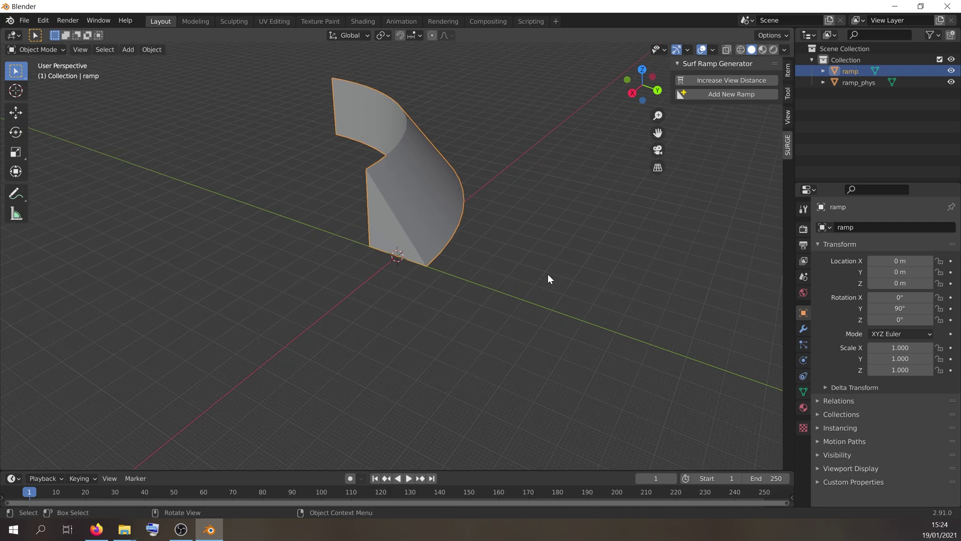
middle_click_drag(548, 275, 496, 308)
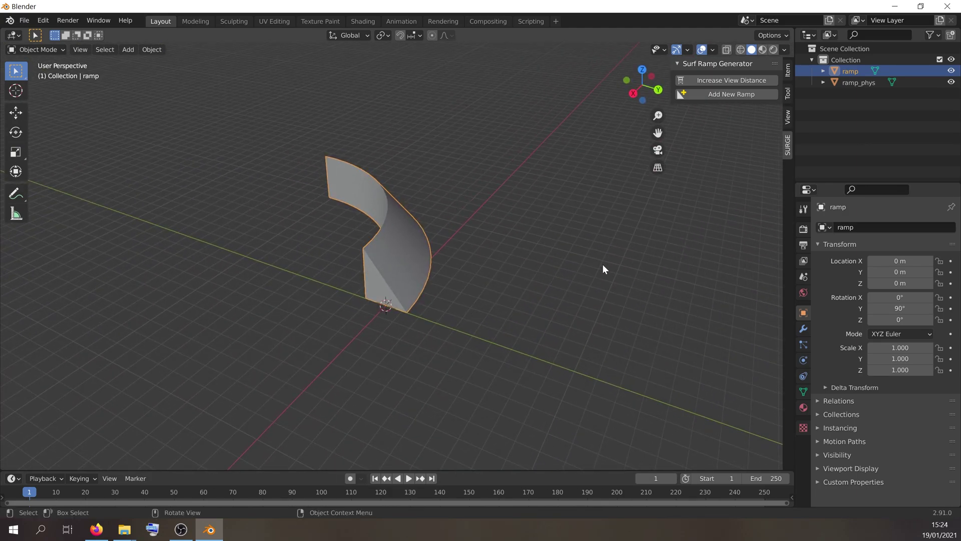
Step: Move ramp and ramp_phys apart to compare the smooth and ribbed meshes
left_click(851, 82)
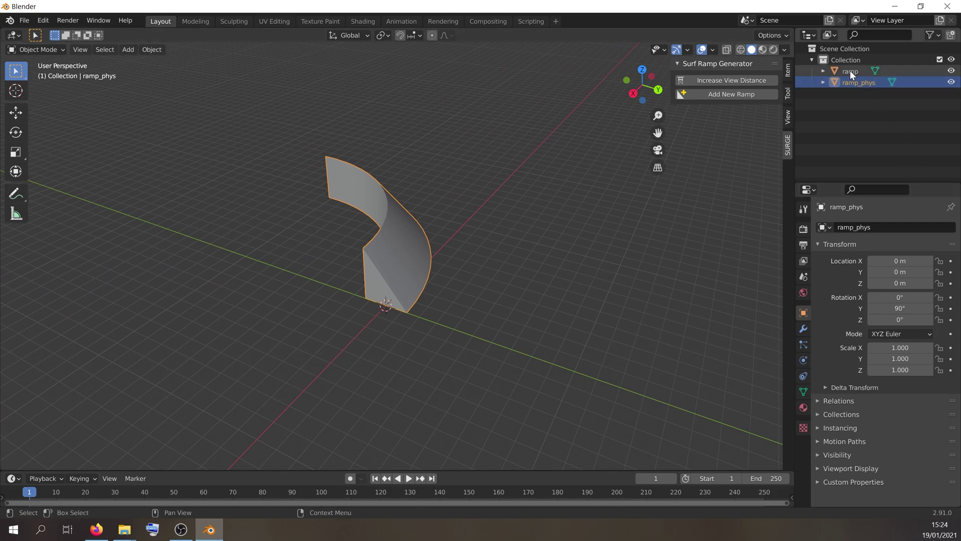
left_click(850, 71)
key("g")
left_click(428, 228)
middle_click_drag(429, 227, 473, 307)
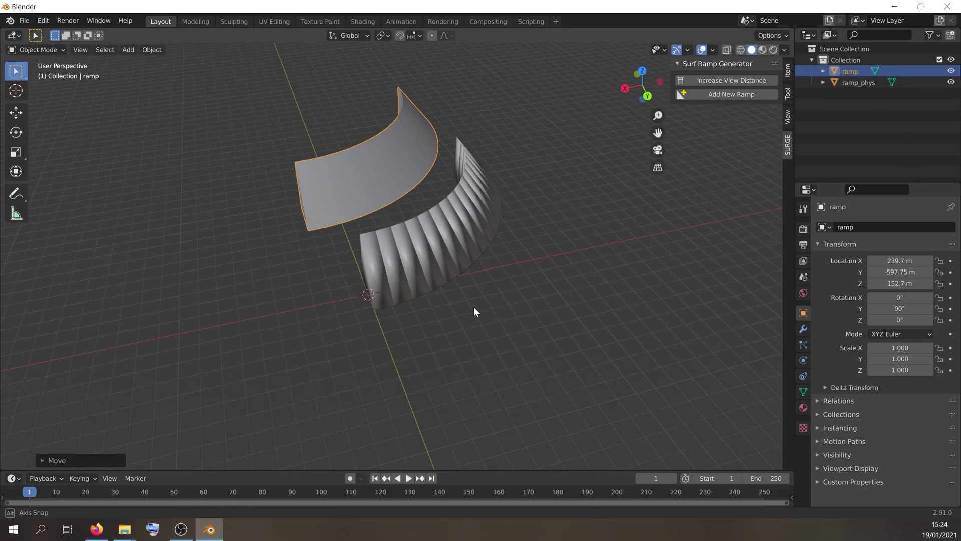
left_click(856, 82)
key("g")
left_click(630, 296)
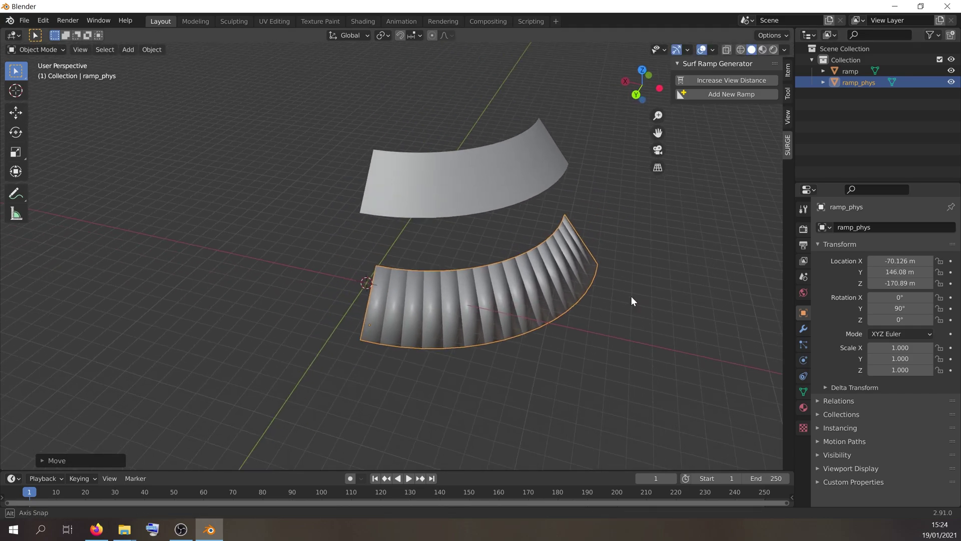
middle_click_drag(631, 296, 498, 281)
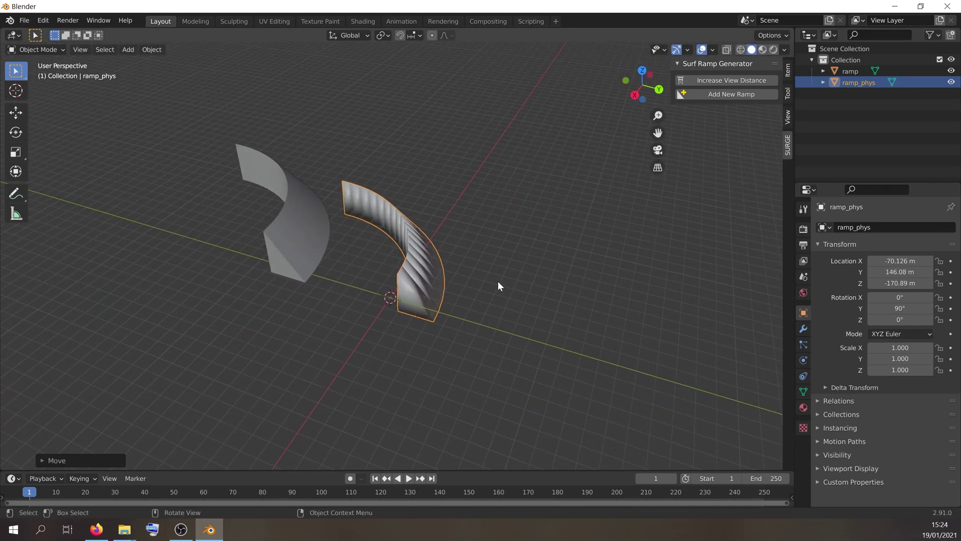
Step: Delete both ramp and ramp_phys, leaving the scene empty
key("a")
key("x")
left_click(469, 275)
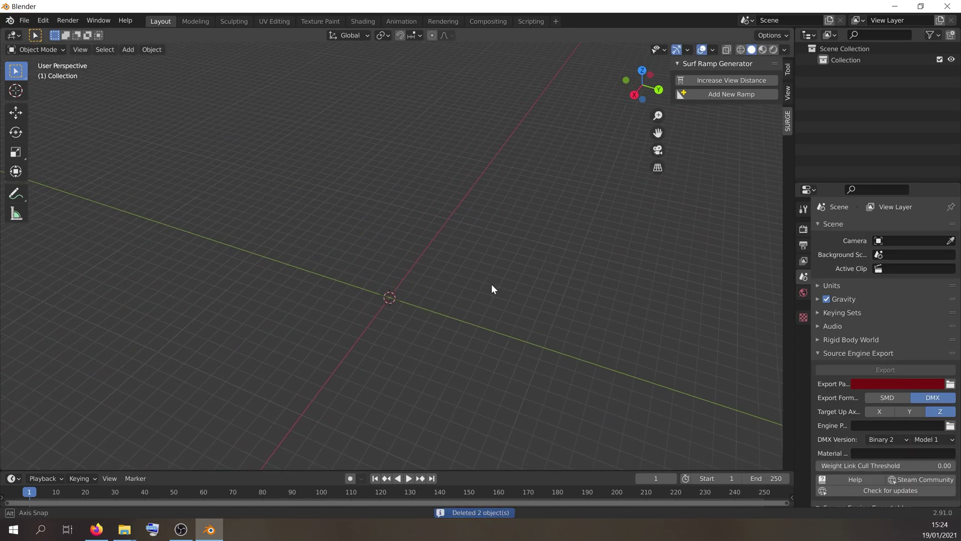
middle_click_drag(471, 281, 482, 265)
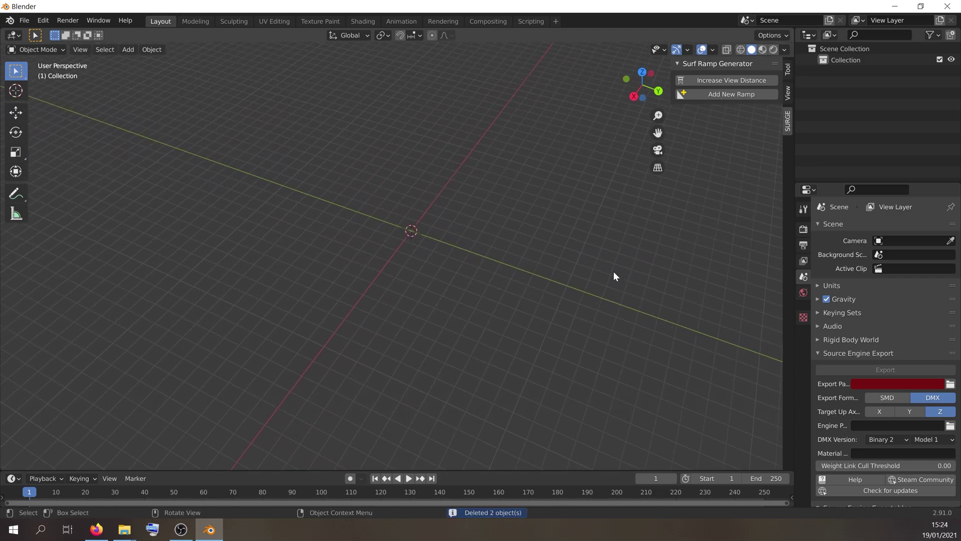
Step: In the generator settings, keep Ramp Name 'ramp' and set Material Name to 'ramp'
left_click(726, 93)
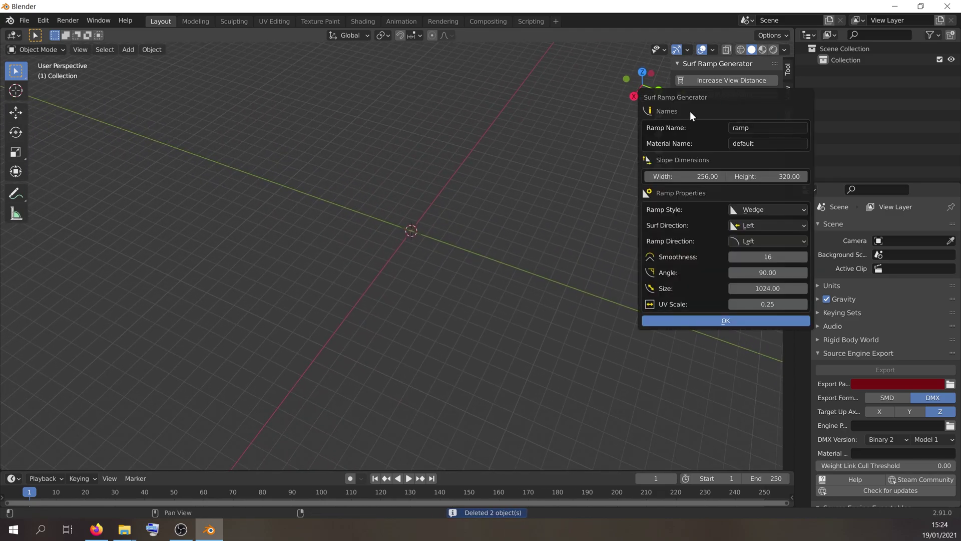
left_click_drag(691, 99, 405, 135)
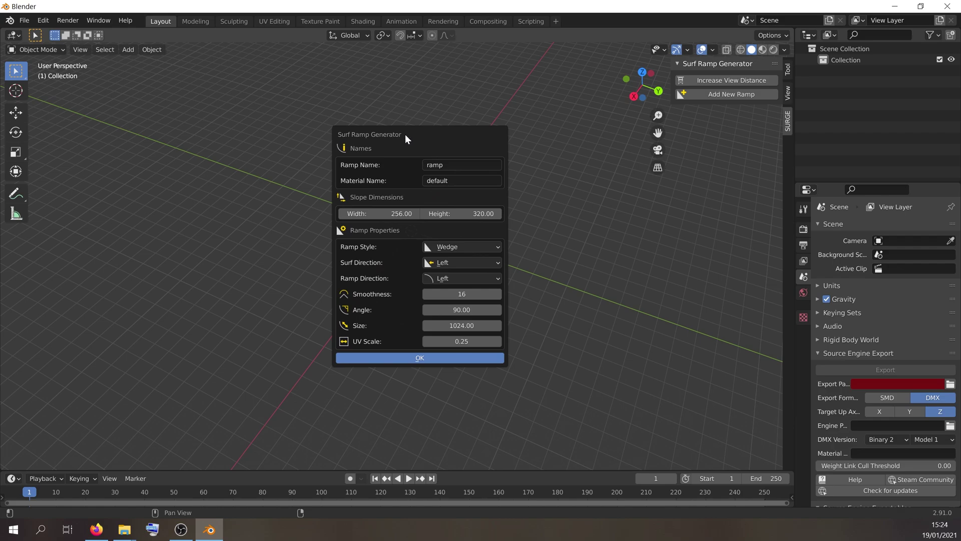
left_click(451, 165)
left_click(448, 164)
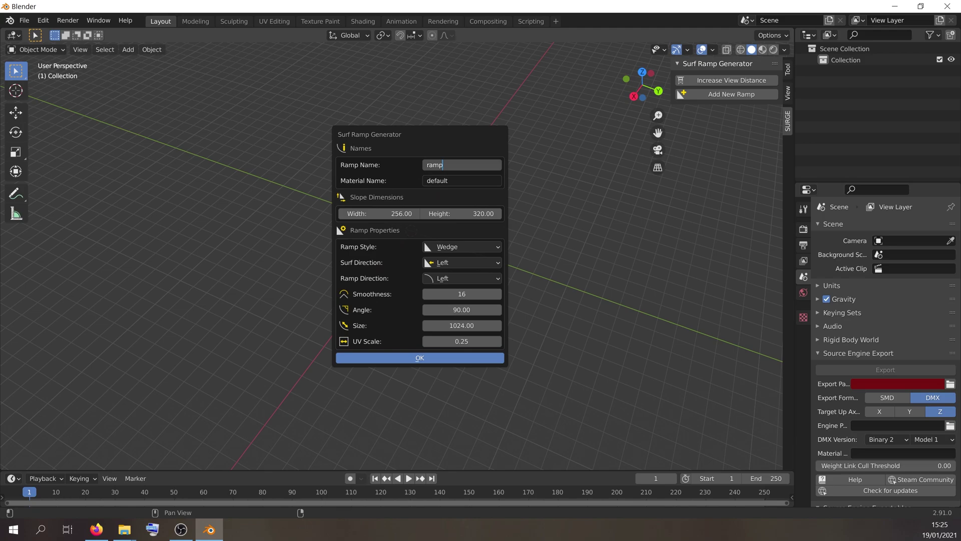
key("Return")
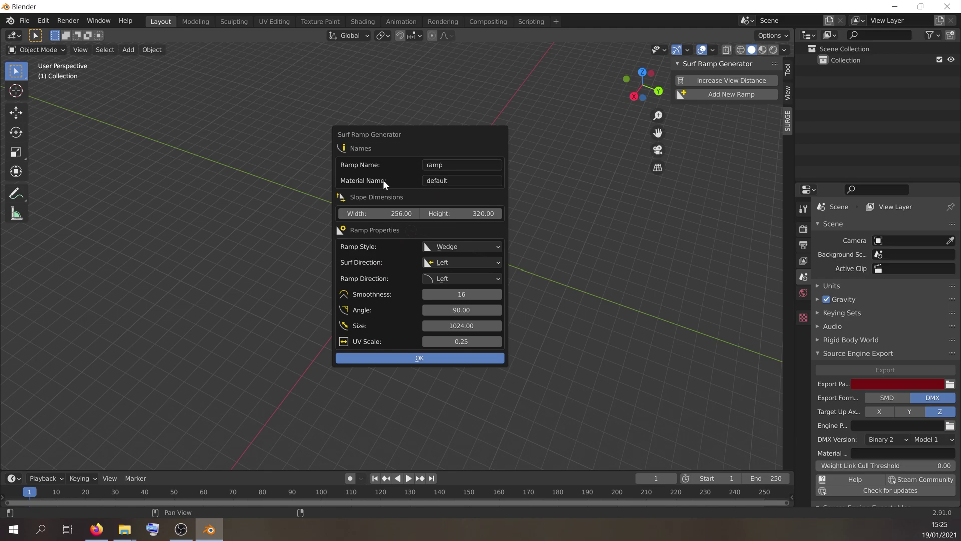
left_click(458, 181)
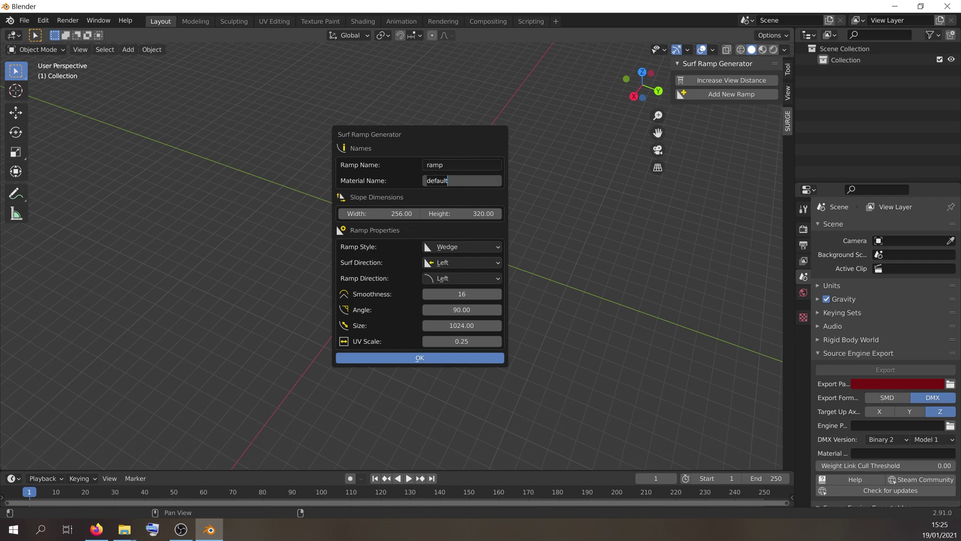
type("ramp")
key("Return")
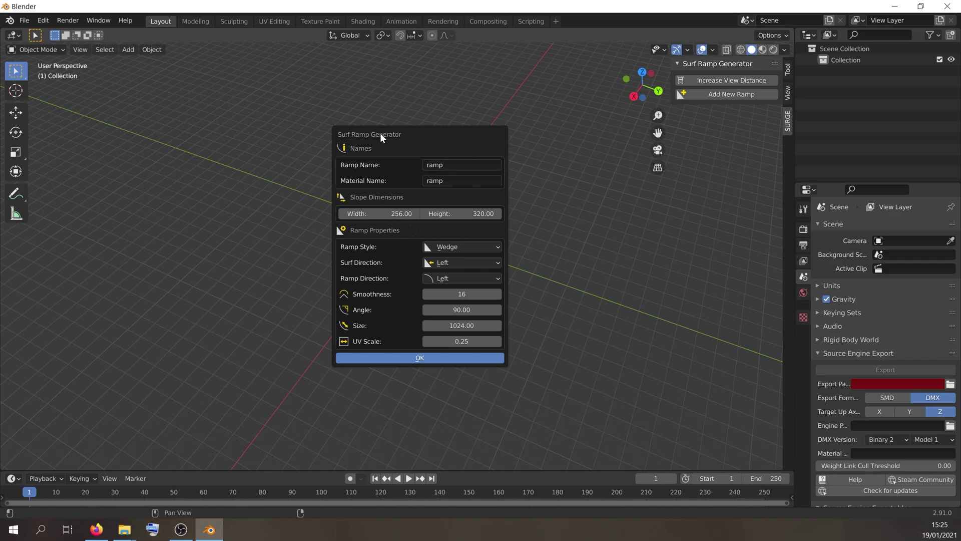
Step: Generate the ramp with these settings and frame it in the viewport
left_click_drag(380, 133, 377, 127)
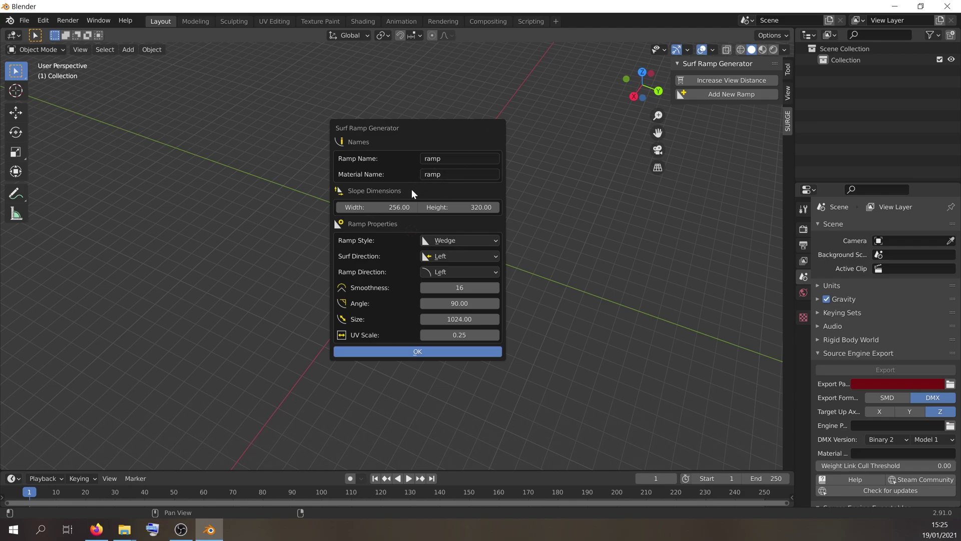
left_click_drag(374, 125, 245, 120)
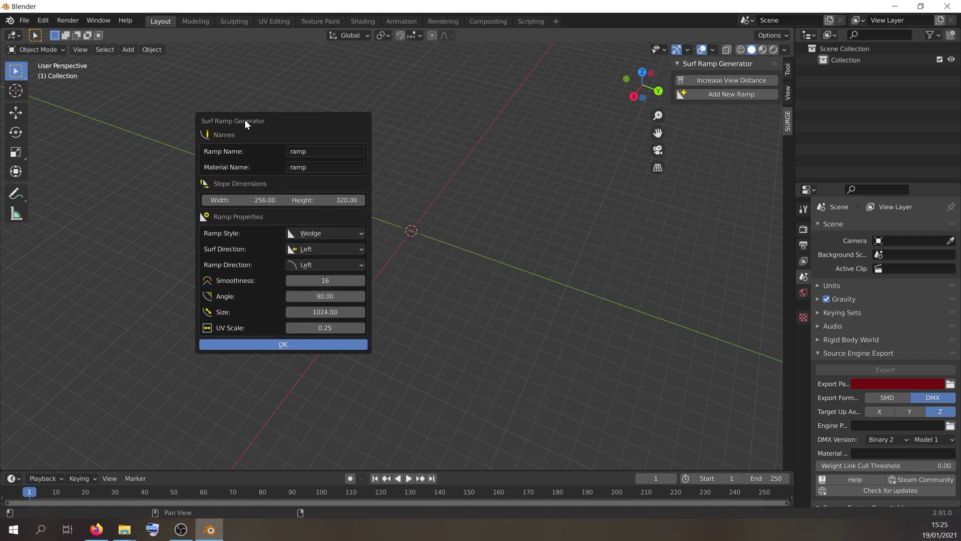
left_click(291, 345)
scroll(444, 278, "up", 3)
middle_click_drag(442, 260, 452, 317, "shift")
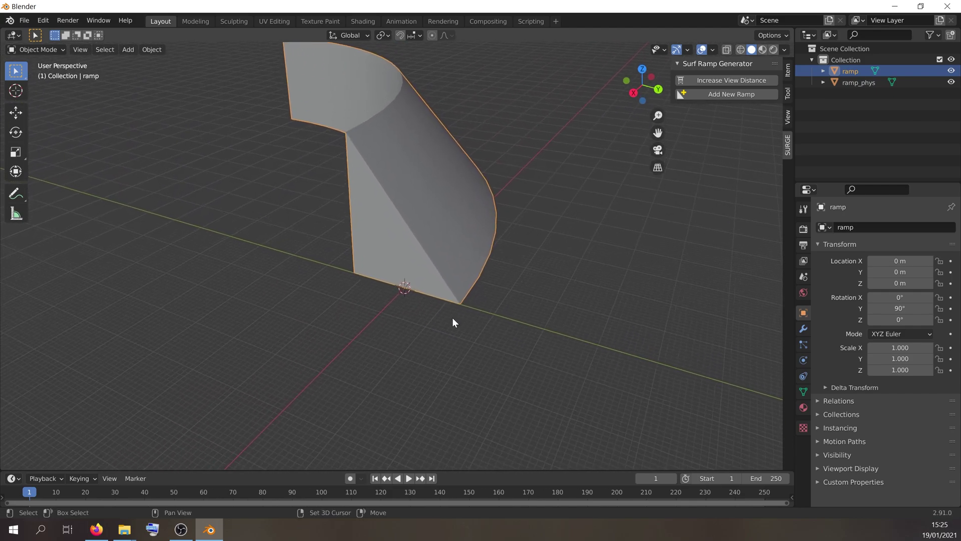
Step: In Edit Mode, select the ramp's triangular end face and read its 320 by 256 edge lengths
key("Tab")
left_click(711, 50)
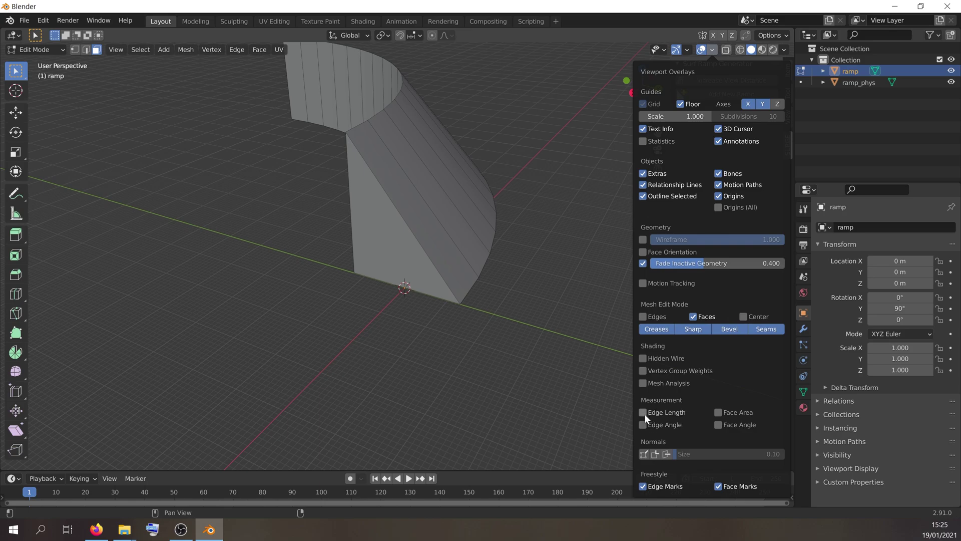
left_click(410, 258)
middle_click_drag(411, 259, 520, 367)
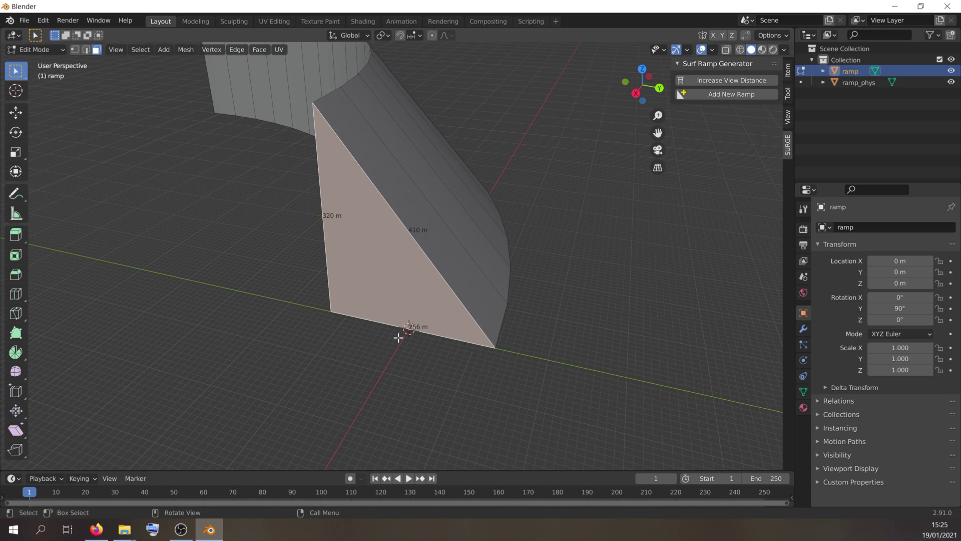
middle_click_drag(398, 338, 553, 334)
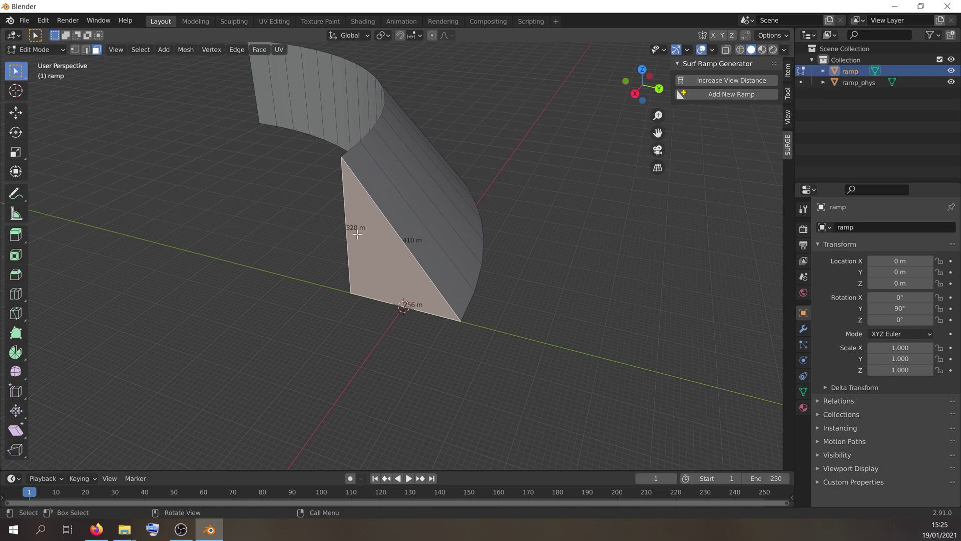
middle_click_drag(437, 322, 493, 330)
scroll(451, 342, "down", 3)
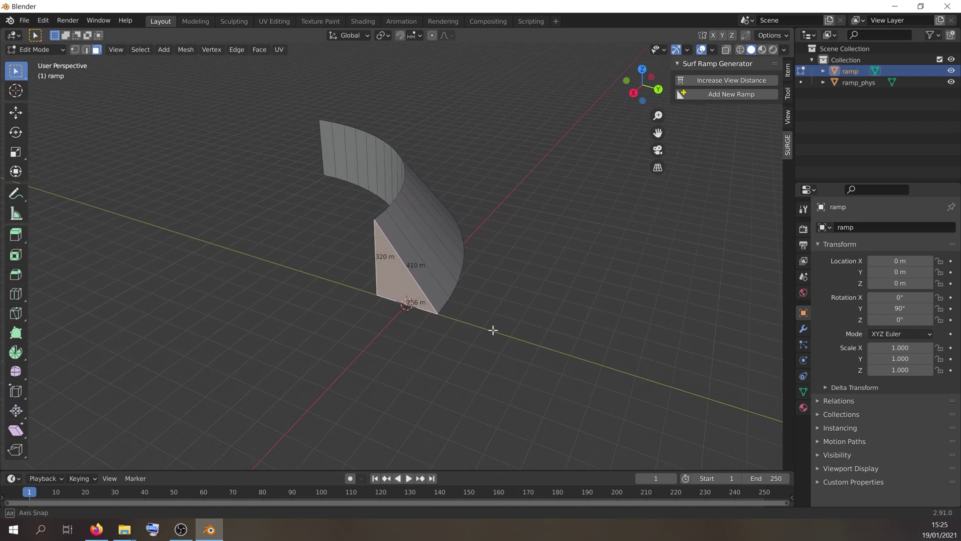
key("Tab")
Step: Delete the ramp and its ramp_phys object from the scene
key("x")
left_click(442, 307)
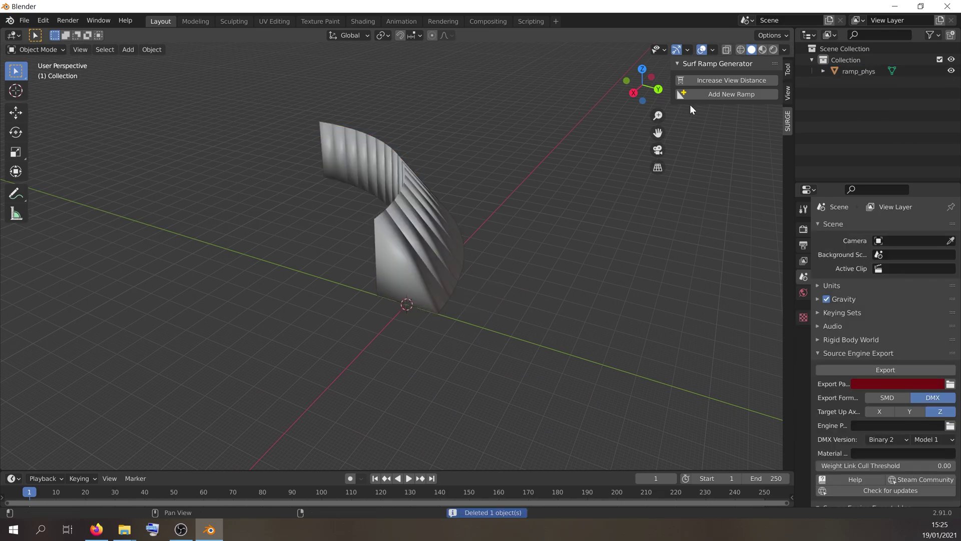
left_click(502, 248)
key("x")
left_click(502, 247)
Step: Generate a larger Wedge ramp with Height 640 and Width 512
left_click(717, 96)
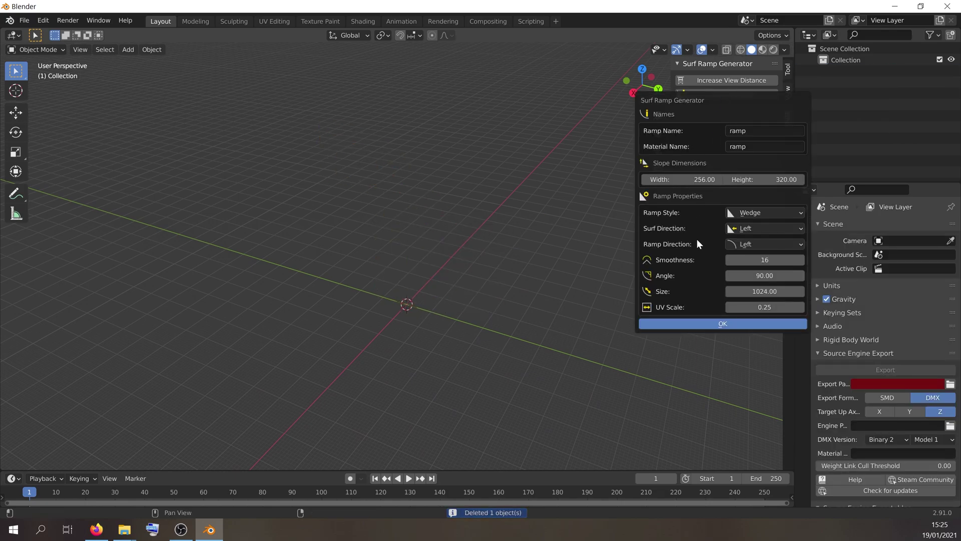
left_click(765, 179)
key("ctrl+a")
type("640")
key("Return")
left_click(701, 179)
key("ctrl+a")
type("5")
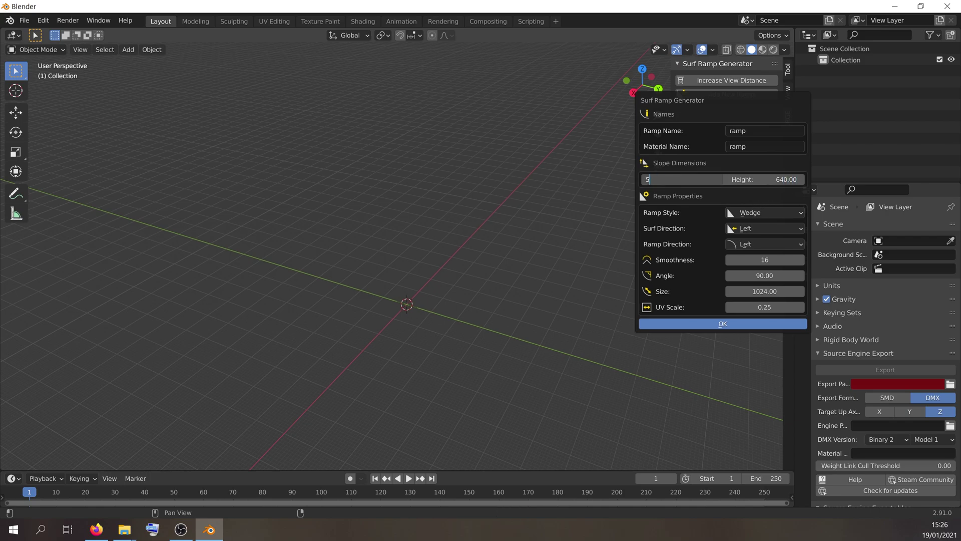
type("12")
key("Return")
left_click(716, 324)
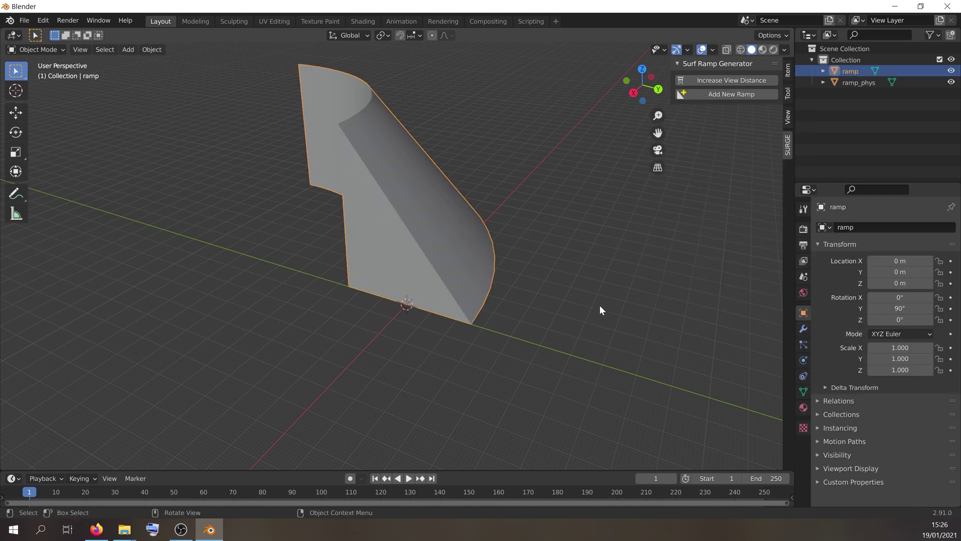
middle_click_drag(600, 306, 456, 249)
Step: Inspect the larger ramp's triangular end face size in Edit Mode
key("Tab")
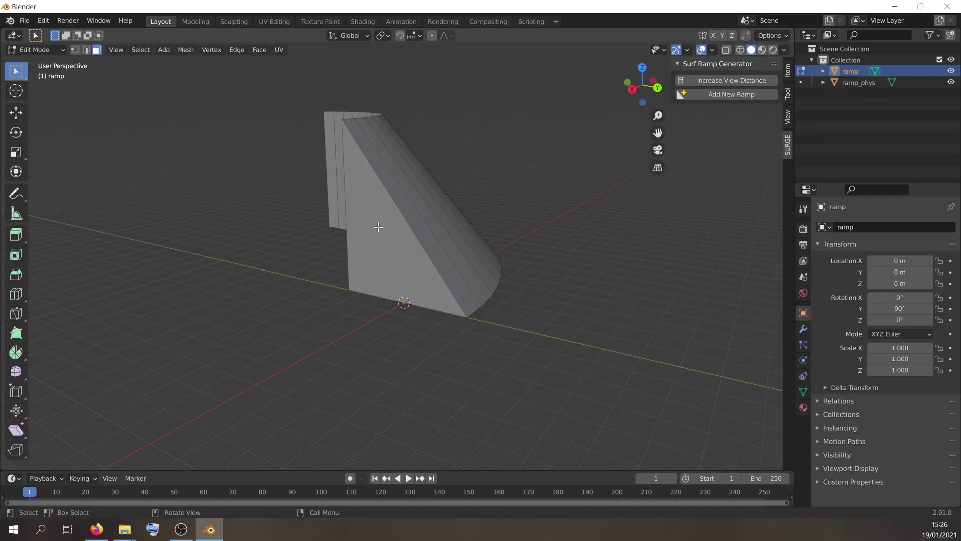
left_click(379, 227)
middle_click_drag(379, 227, 553, 320)
middle_click_drag(472, 337, 511, 344)
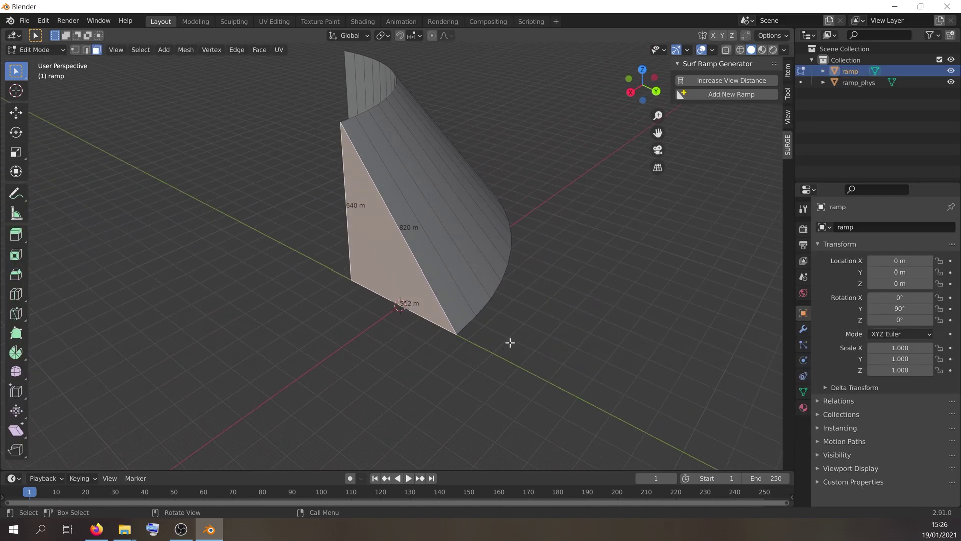
key("Tab")
Step: Remove the larger ramp and its ribbed ramp_phys
key("x")
left_click(452, 260)
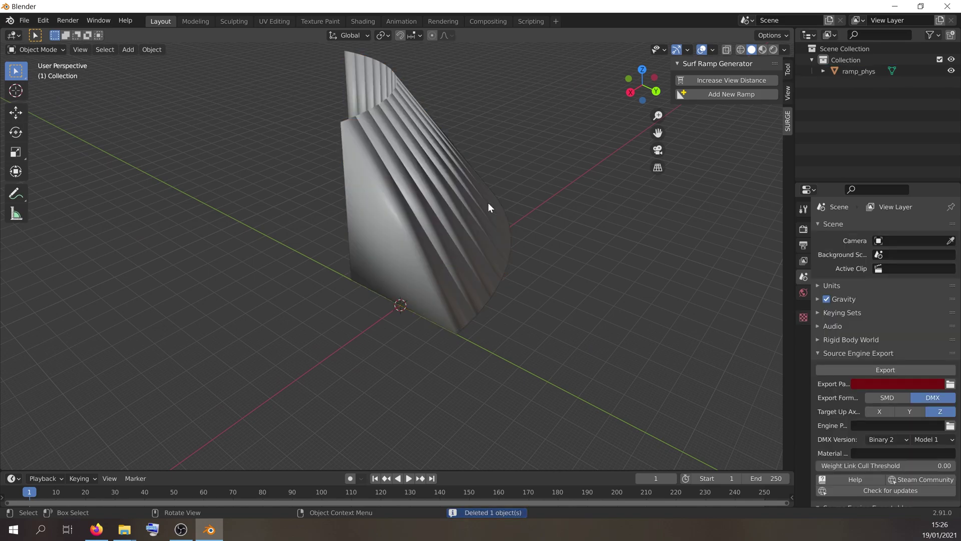
left_click(430, 229)
key("x")
left_click(431, 229)
Step: Generate another Wedge ramp with Width 256, adjusting Height to 320 then 640
left_click(731, 95)
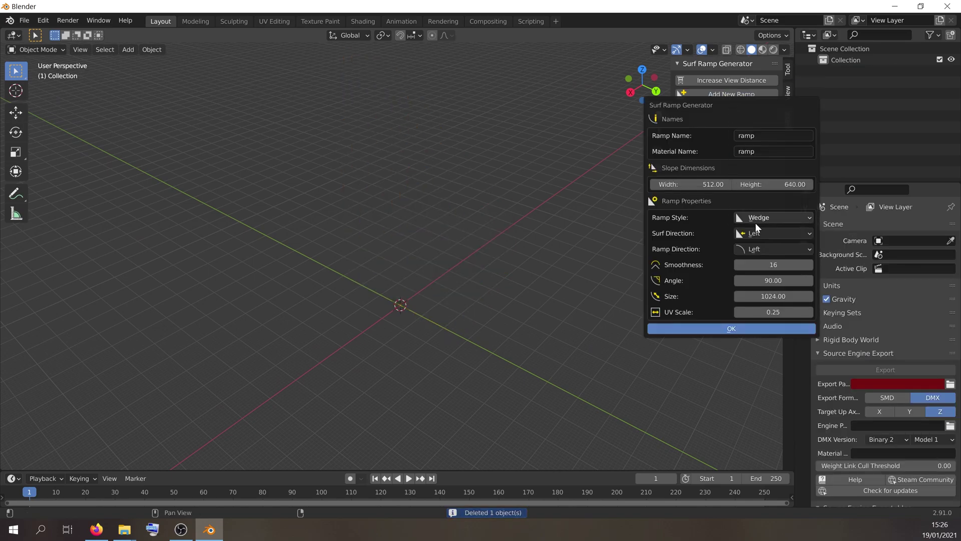
left_click(785, 181)
type("32")
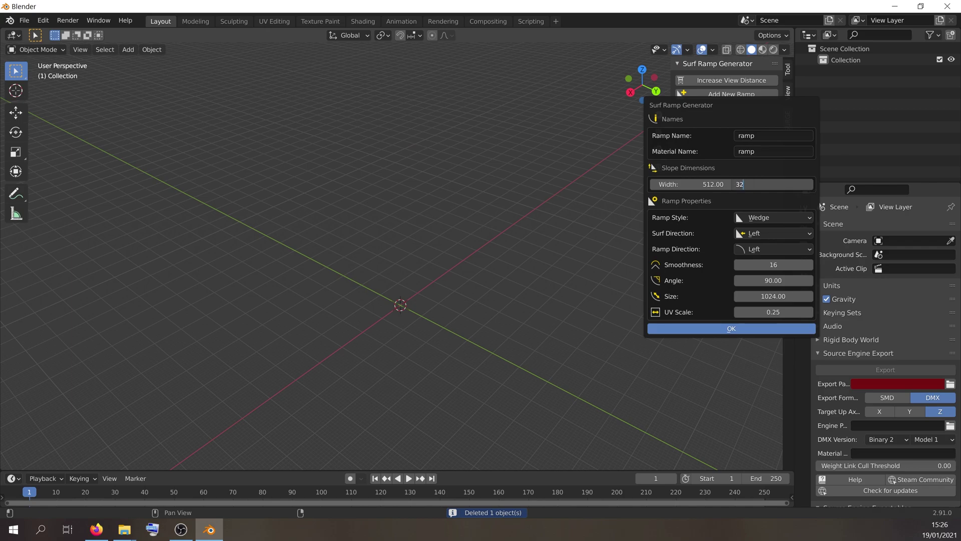
type("0")
key("Return")
left_click(671, 184)
left_click(671, 184)
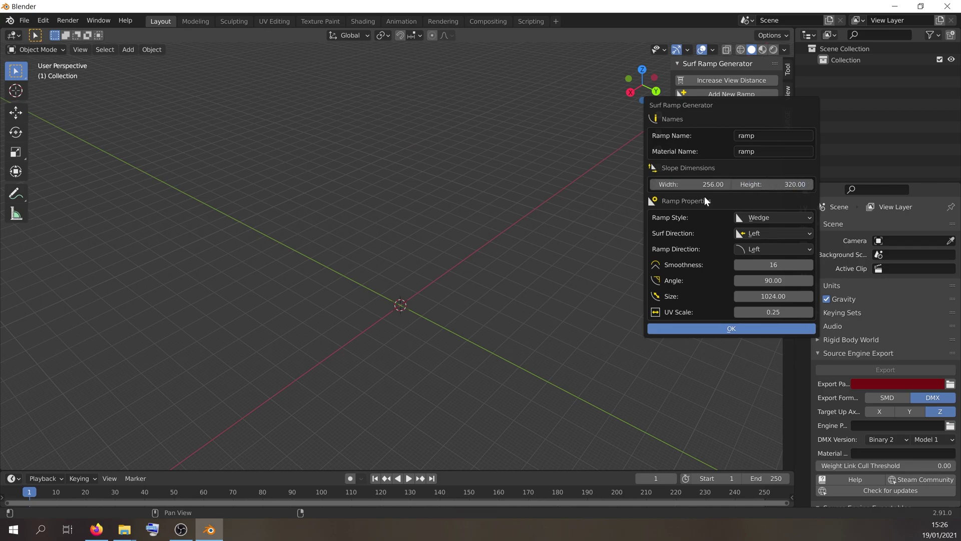
left_click(773, 184)
type("640")
key("Return")
left_click(719, 328)
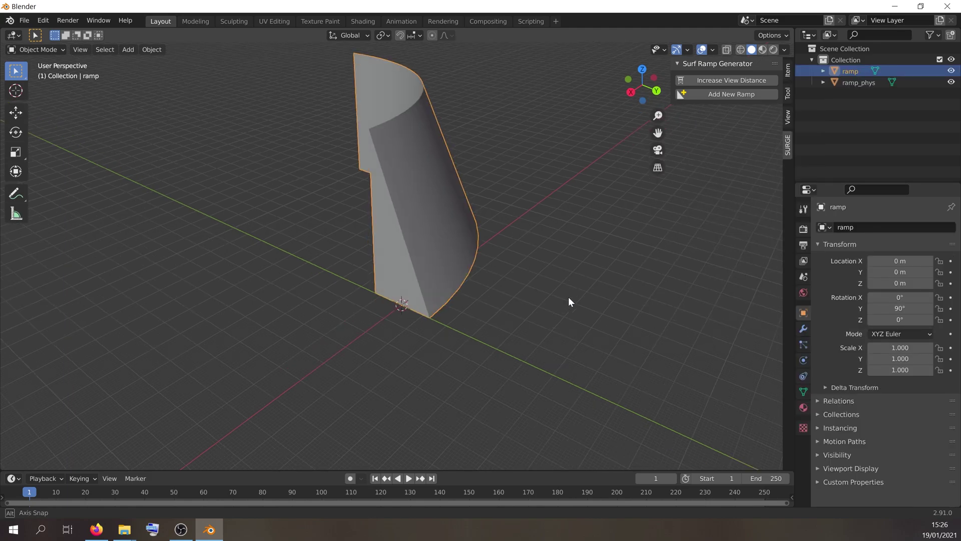
middle_click_drag(554, 275, 510, 299)
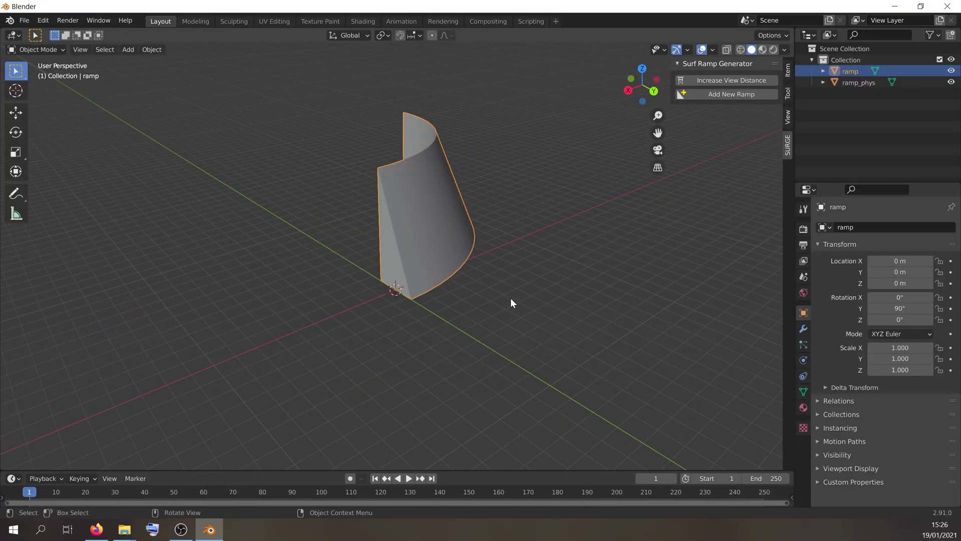
Step: Delete the new ramp and ramp_phys, leaving an empty grid
key("x")
left_click(449, 263)
left_click(458, 276)
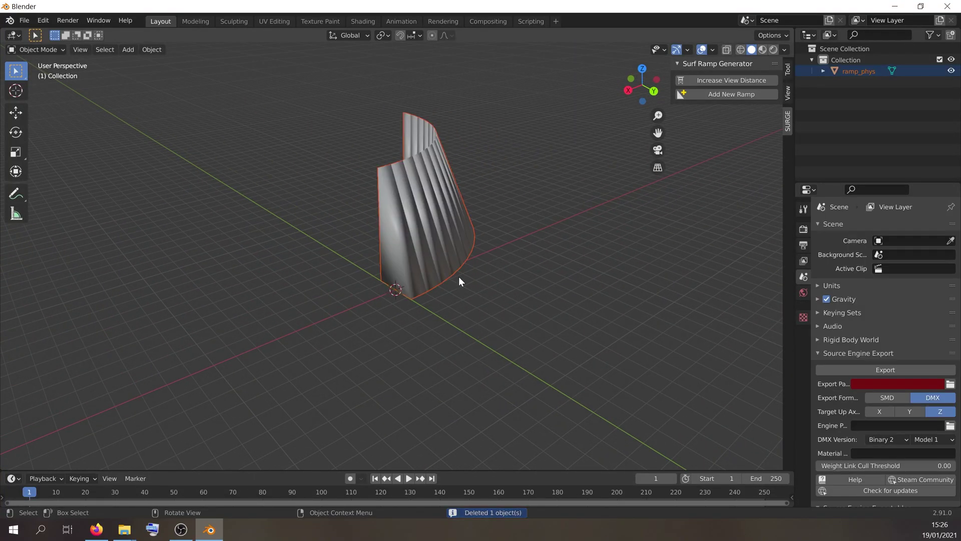
key("Delete")
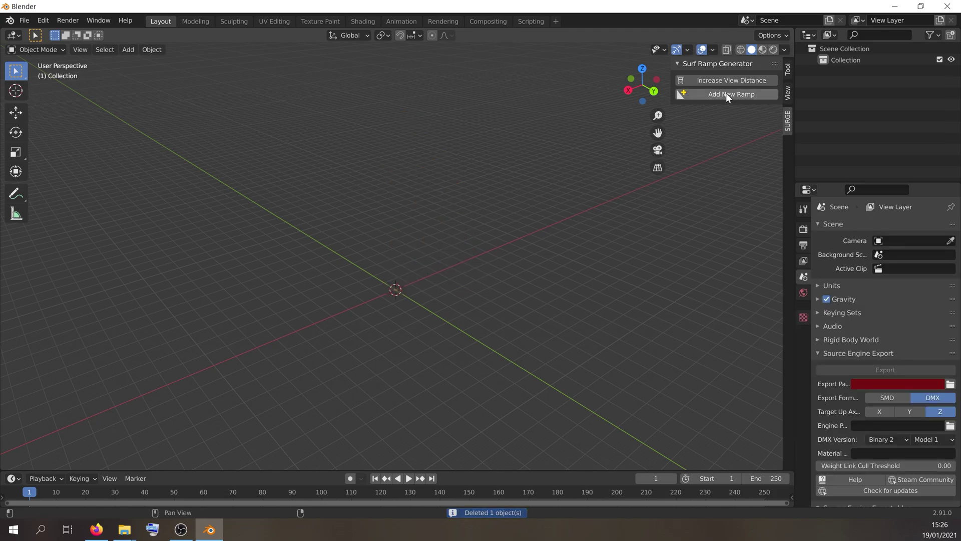
left_click(727, 95)
left_click(767, 178)
type("32")
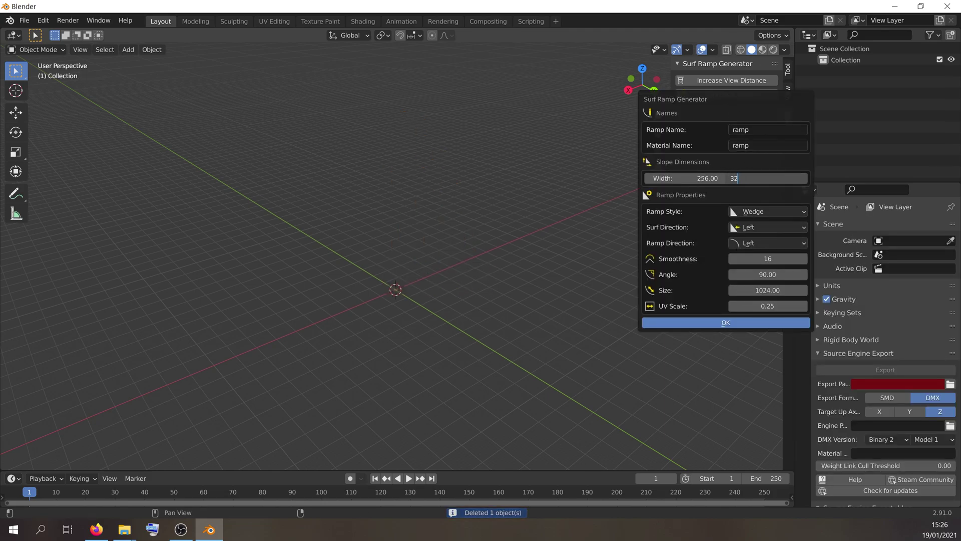
type("0")
key("Return")
left_click_drag(697, 98, 476, 102)
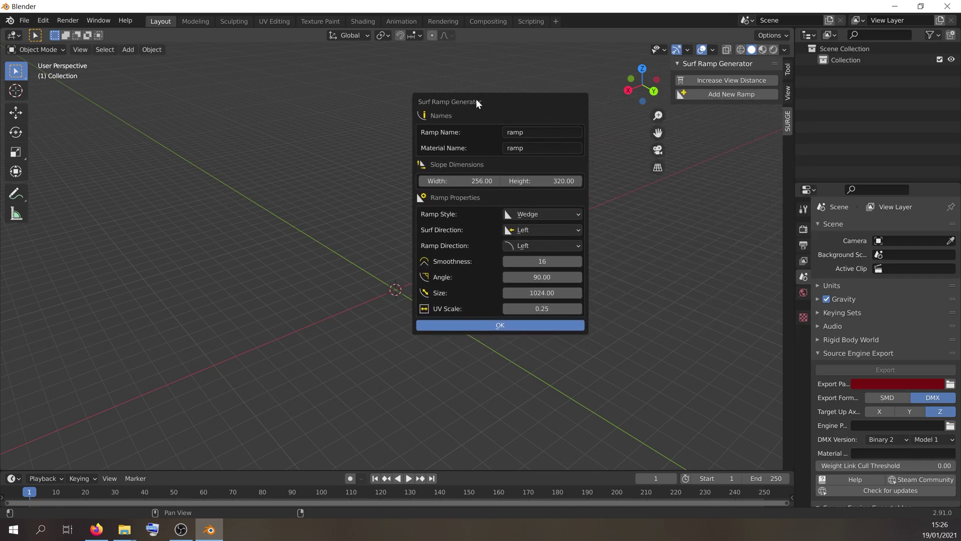
left_click(542, 214)
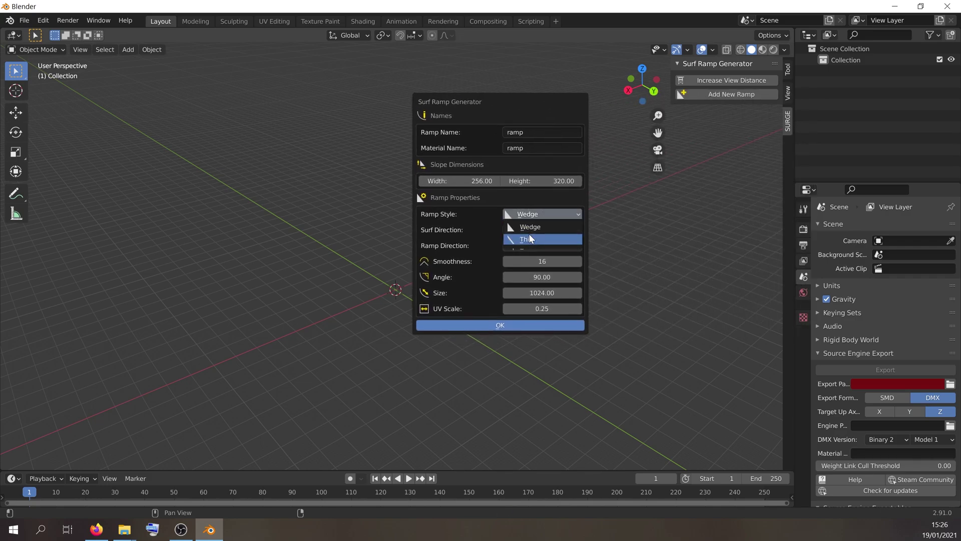
left_click(505, 330)
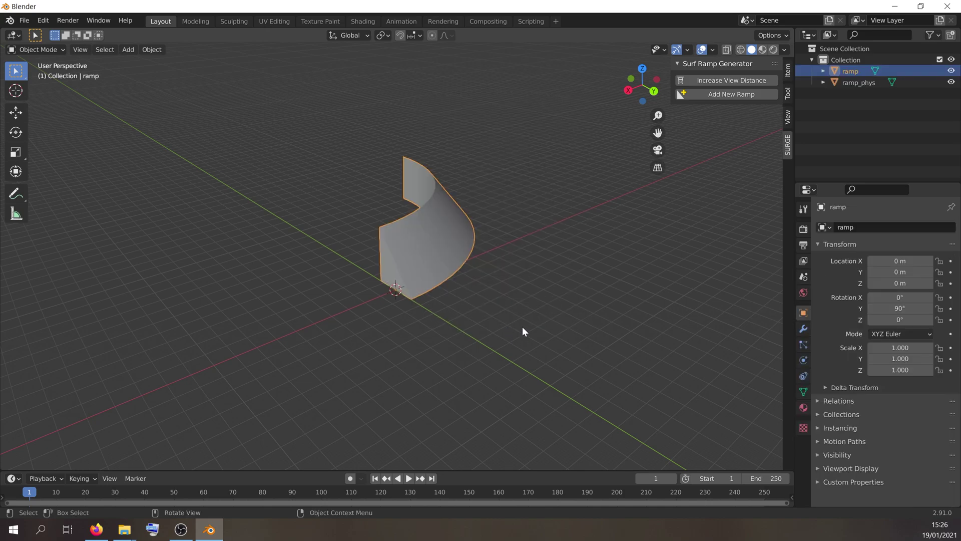
left_click(730, 94)
left_click(755, 209)
left_click(753, 232)
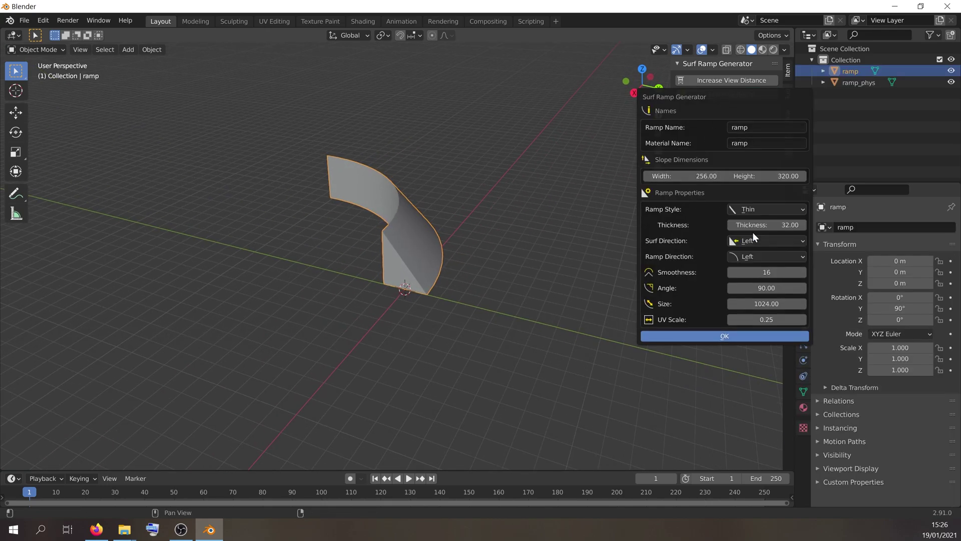
left_click(715, 336)
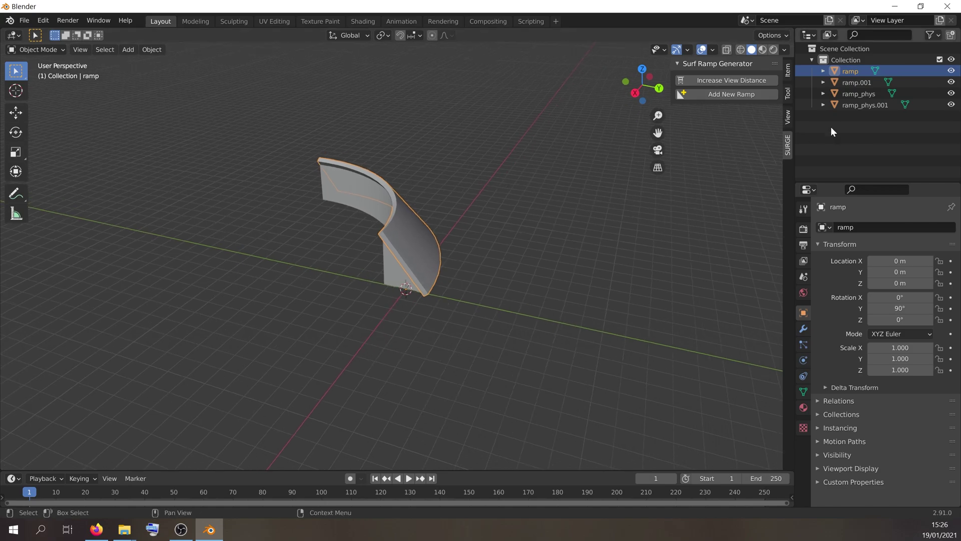
left_click(851, 93)
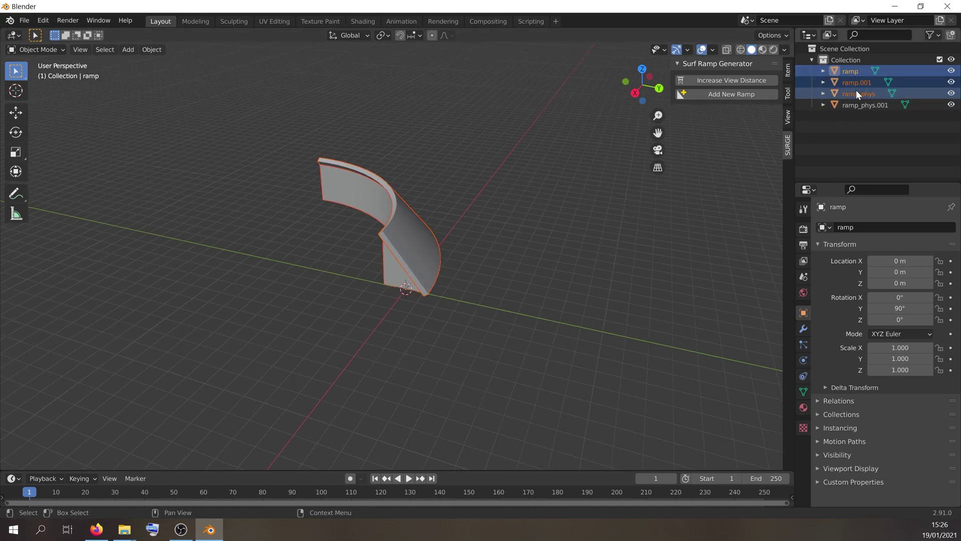
left_click(848, 71, "ctrl")
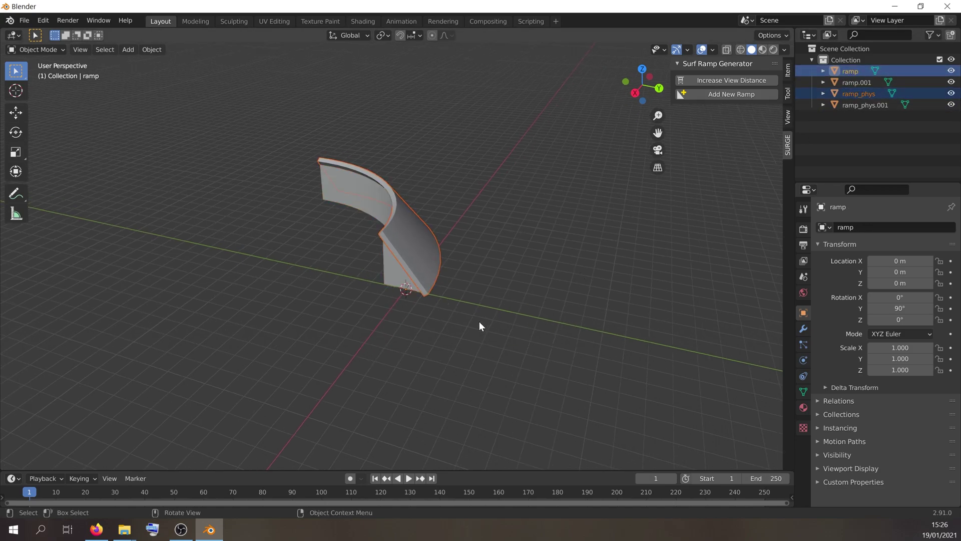
key("g")
left_click(569, 285)
middle_click_drag(569, 285, 508, 328)
key("Tab")
key("Tab")
key("alt+a")
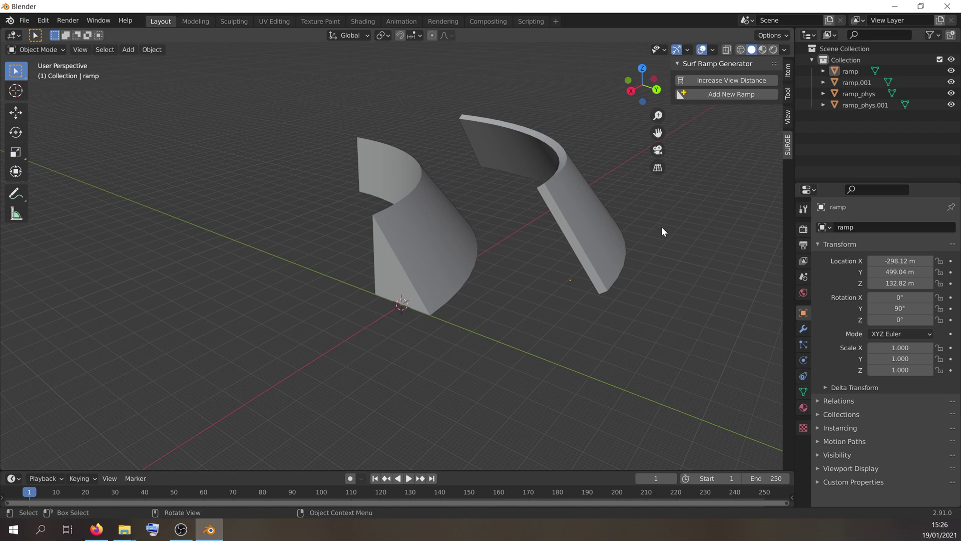
scroll(662, 231, "down", 2)
left_click(723, 94)
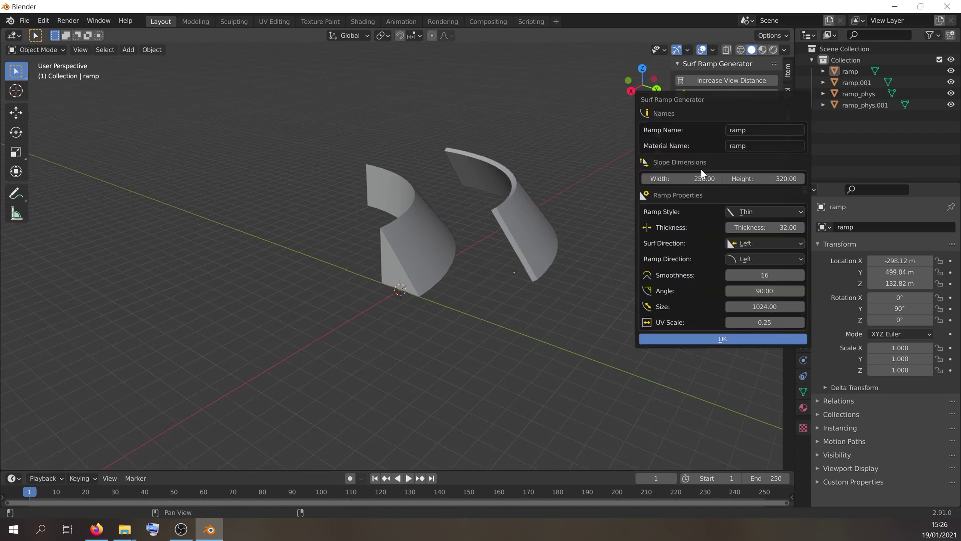
left_click(764, 228)
type("128")
key("Return")
left_click(709, 338)
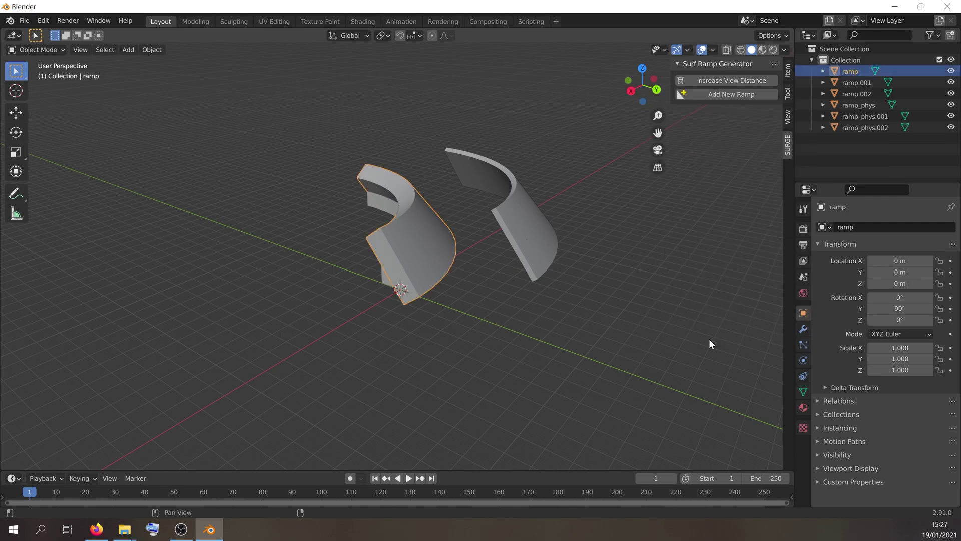
middle_click_drag(709, 338, 561, 292)
key("g")
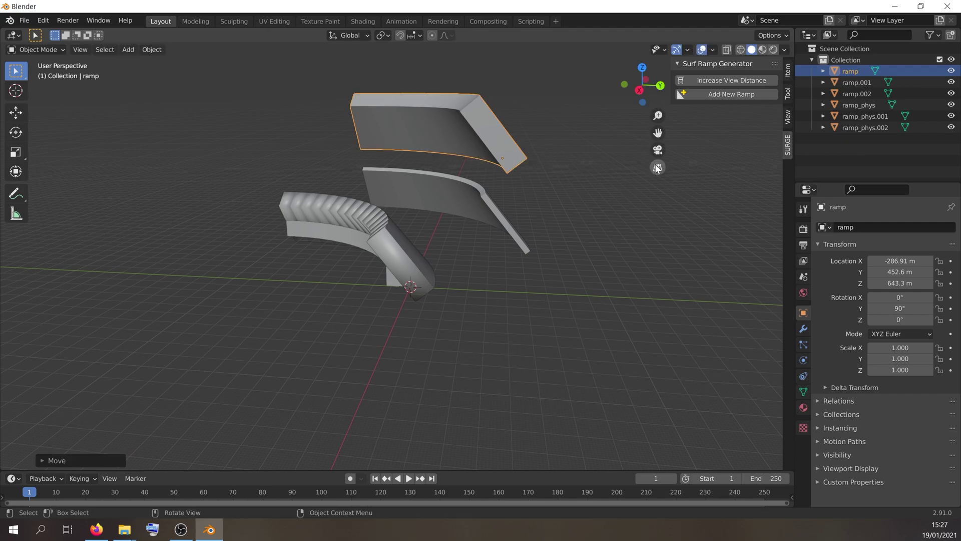
left_click(524, 186)
key("a")
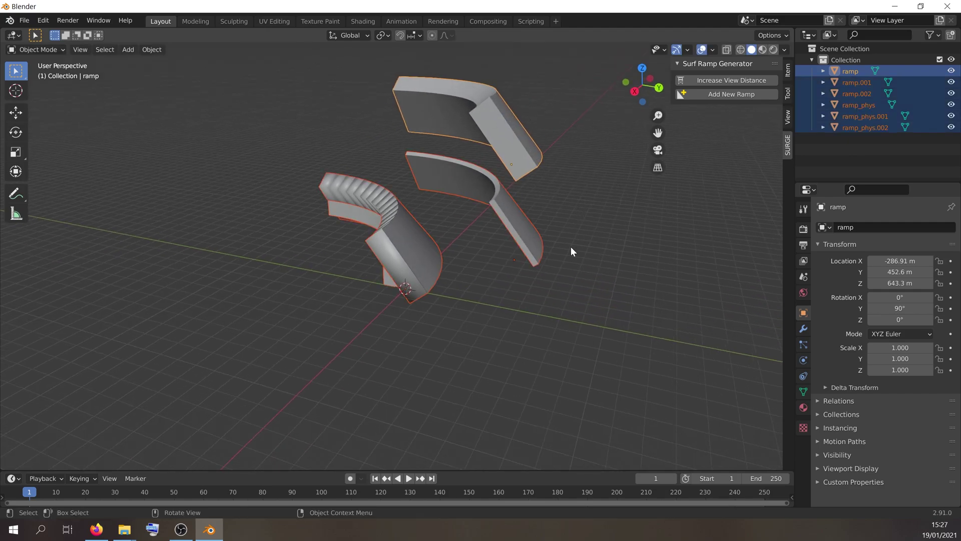
Step: Delete the old ramps and generate a new ramp with Thickness 32
key("Delete")
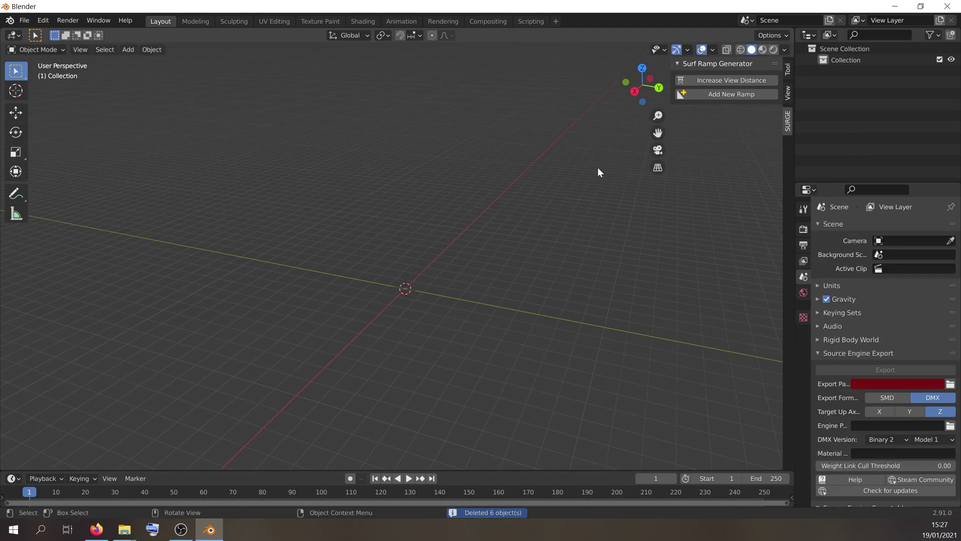
left_click(713, 94)
double_click(777, 232)
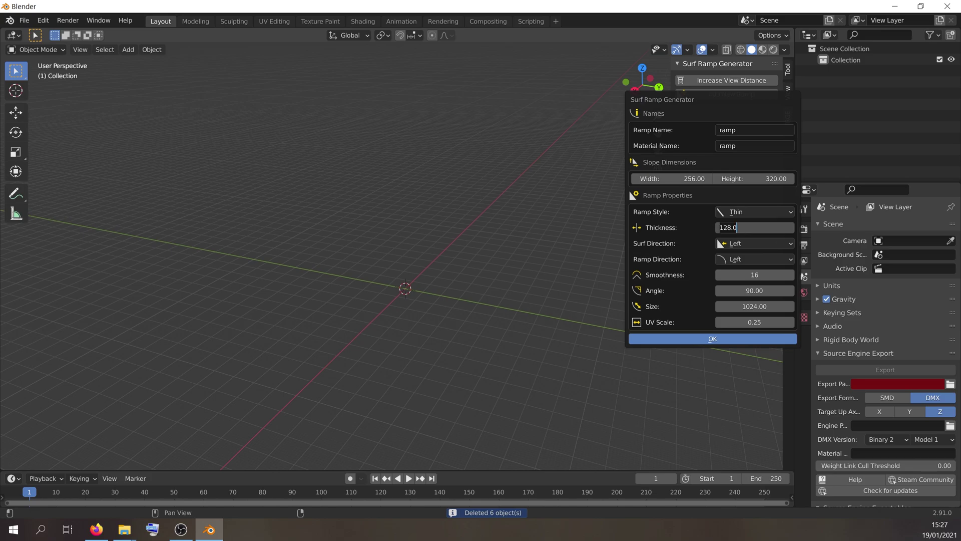
key("Return")
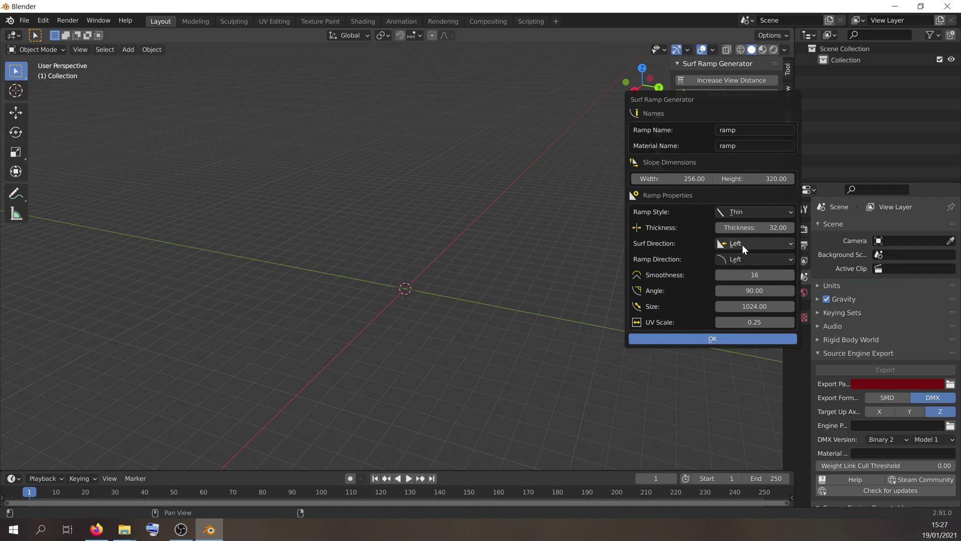
left_click(716, 338)
middle_click_drag(716, 339, 497, 312)
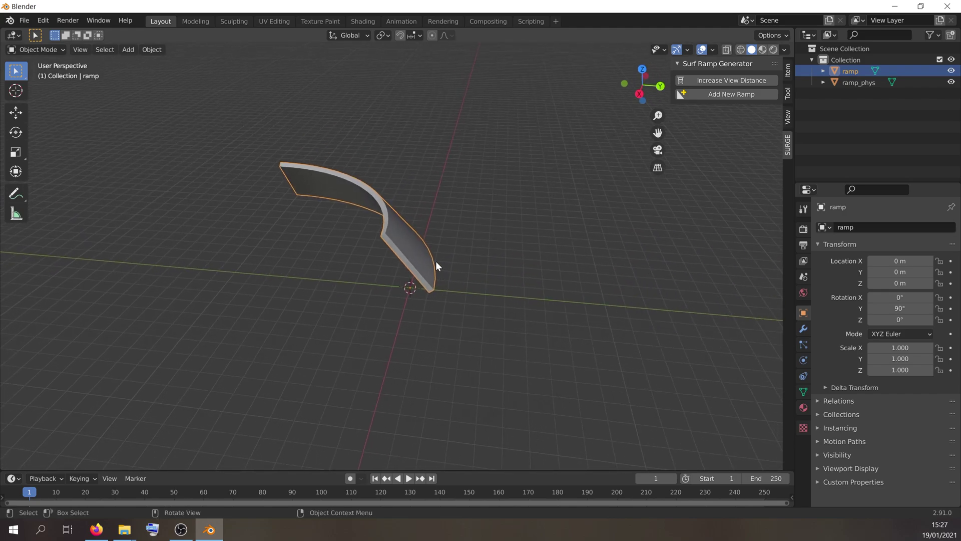
middle_click_drag(344, 164, 689, 106)
Step: Generate another ramp with surf direction Right and compare the two ramps
left_click(716, 94)
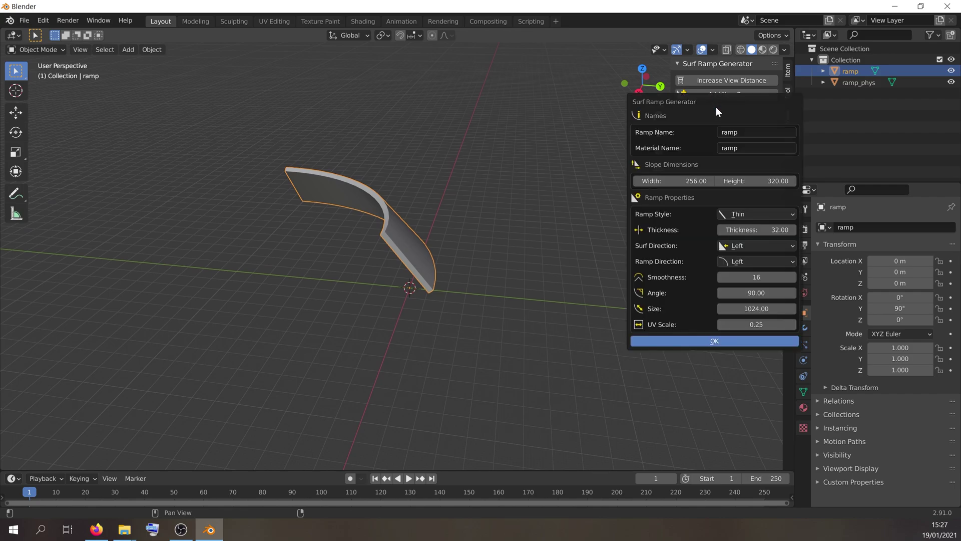
left_click(732, 246)
left_click(743, 271)
left_click(698, 339)
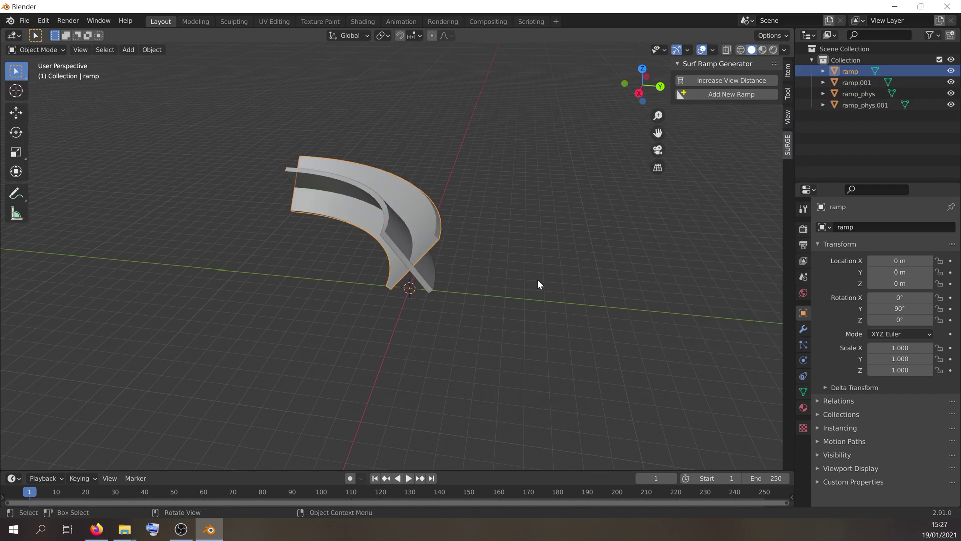
middle_click_drag(537, 279, 388, 275)
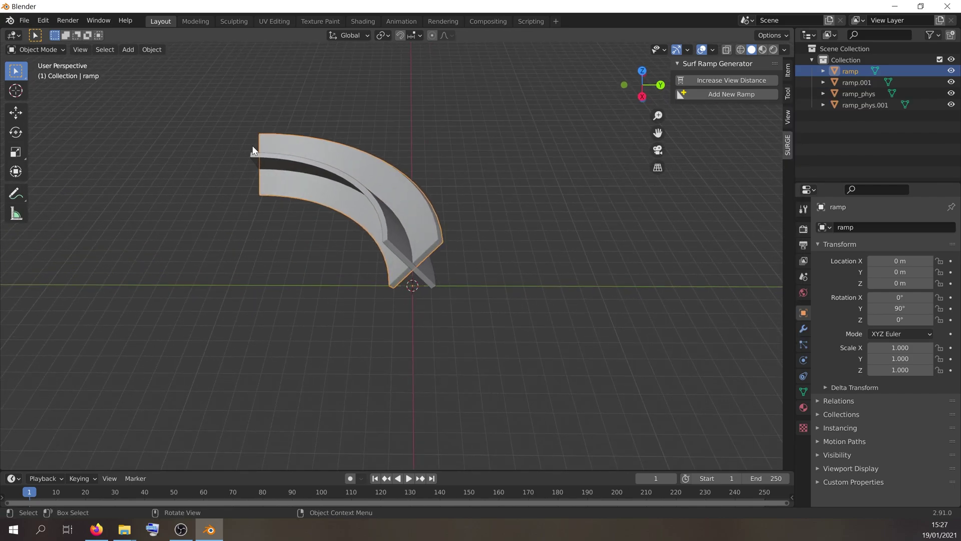
middle_click_drag(253, 150, 392, 281)
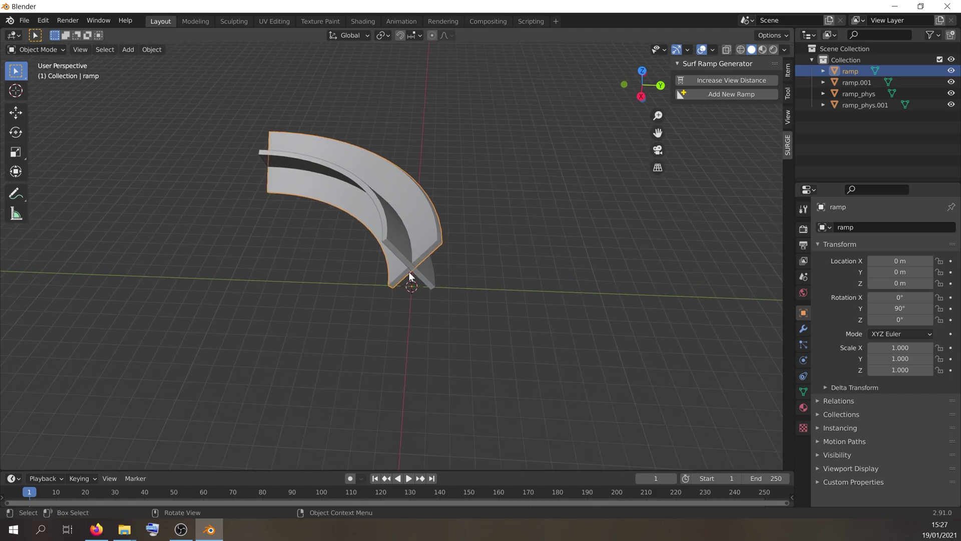
middle_click_drag(288, 164, 463, 255)
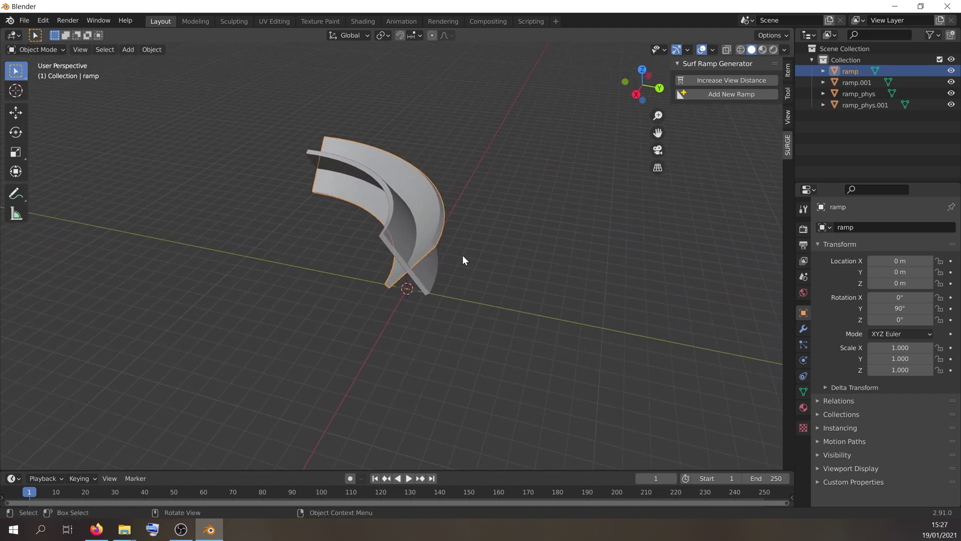
Step: Delete the four ramp objects and generate a two-sided ramp with surf direction Both
key("Tab")
key("Tab")
key("a")
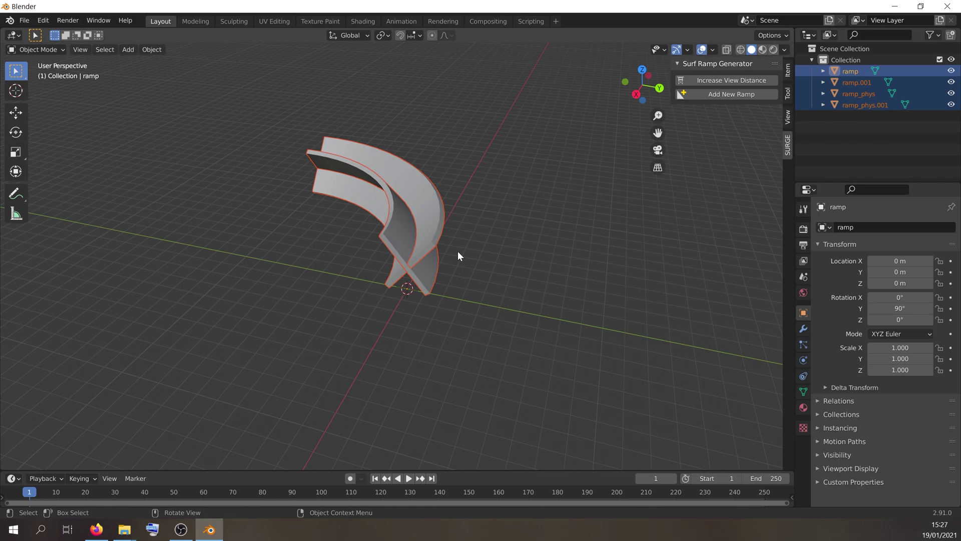
key("Delete")
left_click(729, 94)
left_click(751, 244)
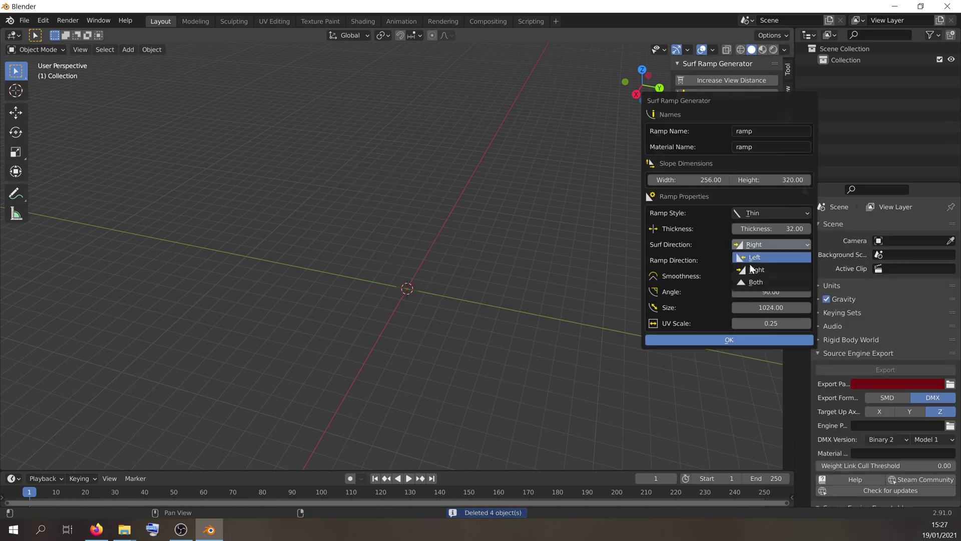
left_click(746, 283)
left_click(707, 340)
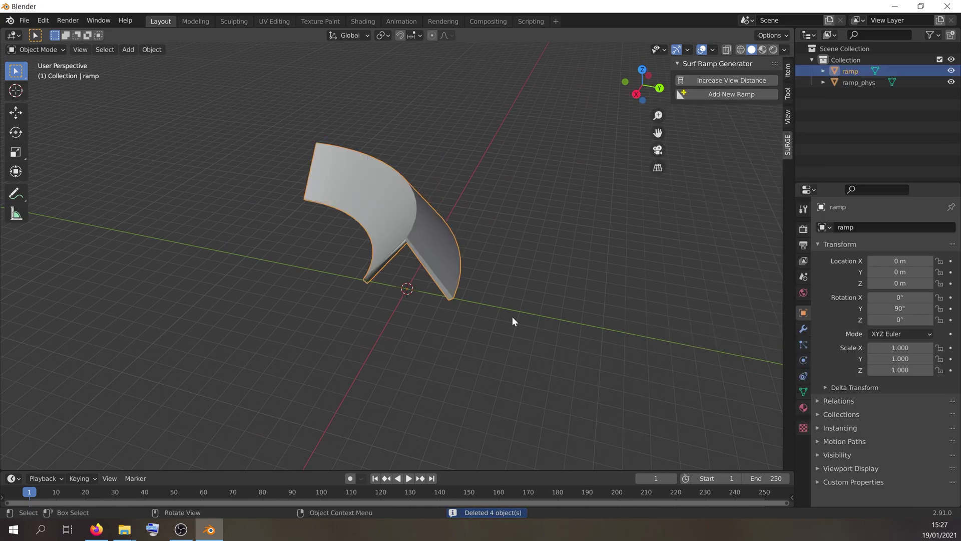
middle_click_drag(512, 319, 397, 285)
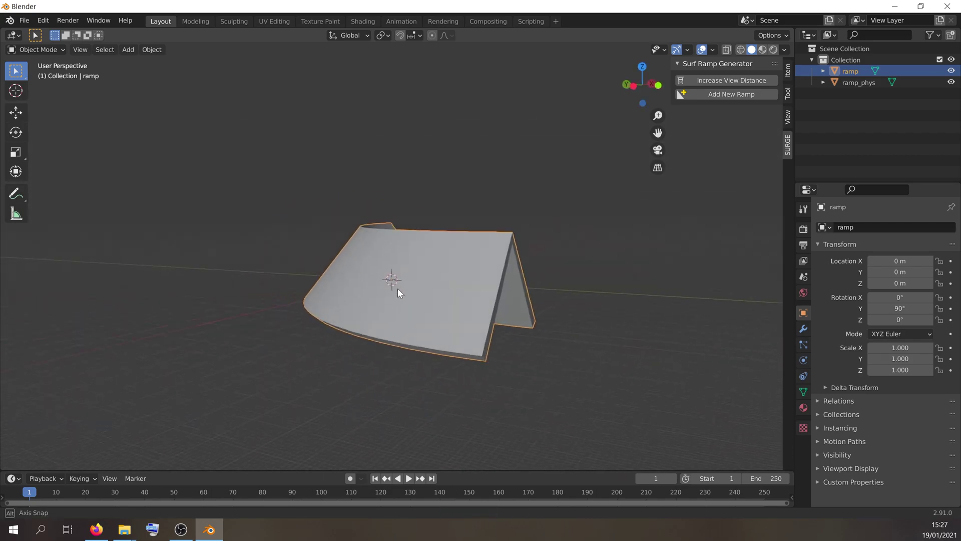
middle_click_drag(579, 290, 485, 296)
Step: Replace it with a Wedge-style two-sided ramp, inspect it, then delete the ramp
key("Tab")
key("Tab")
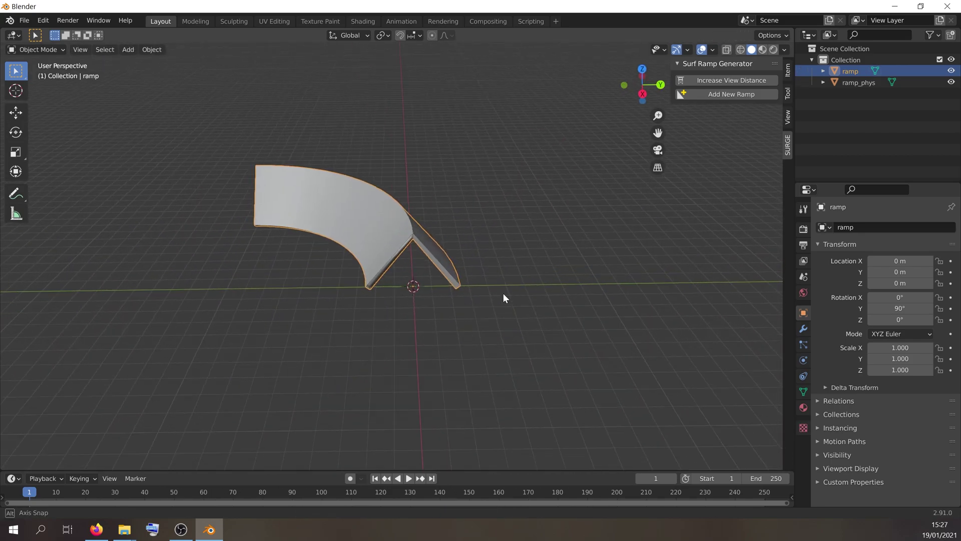
key("a")
key("Delete")
left_click(713, 94)
left_click(731, 212)
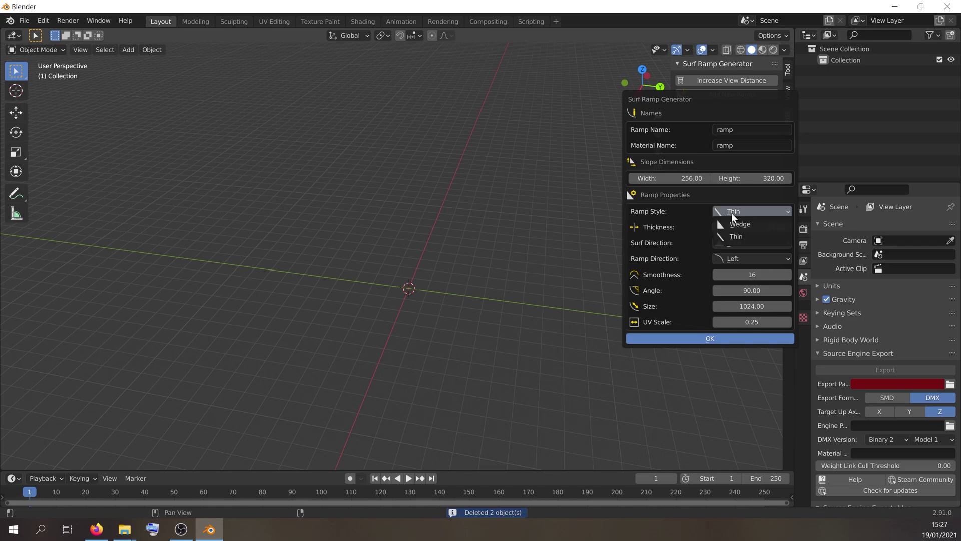
left_click(731, 229)
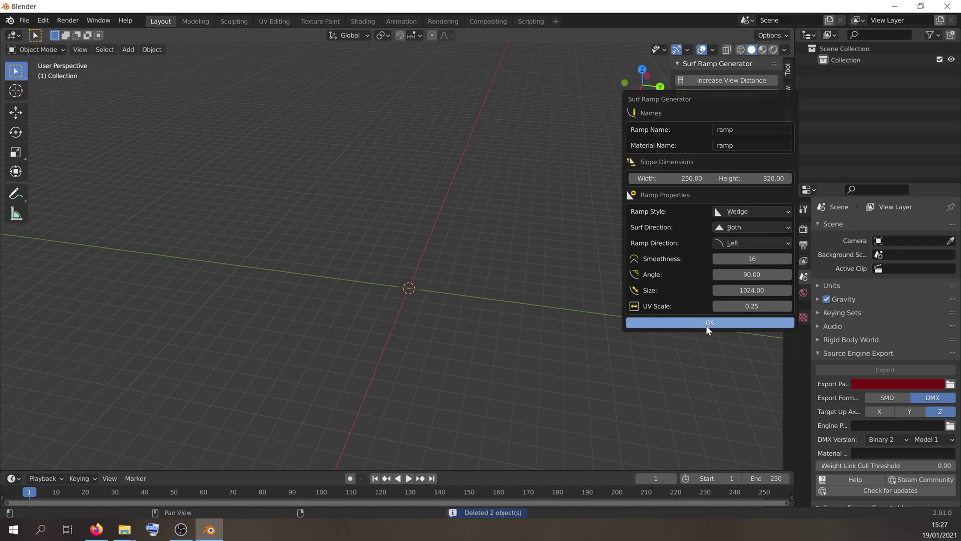
left_click(707, 323)
mouse_move(508, 307)
middle_mouse_down()
mouse_move(631, 233)
mouse_move(497, 301)
middle_mouse_up()
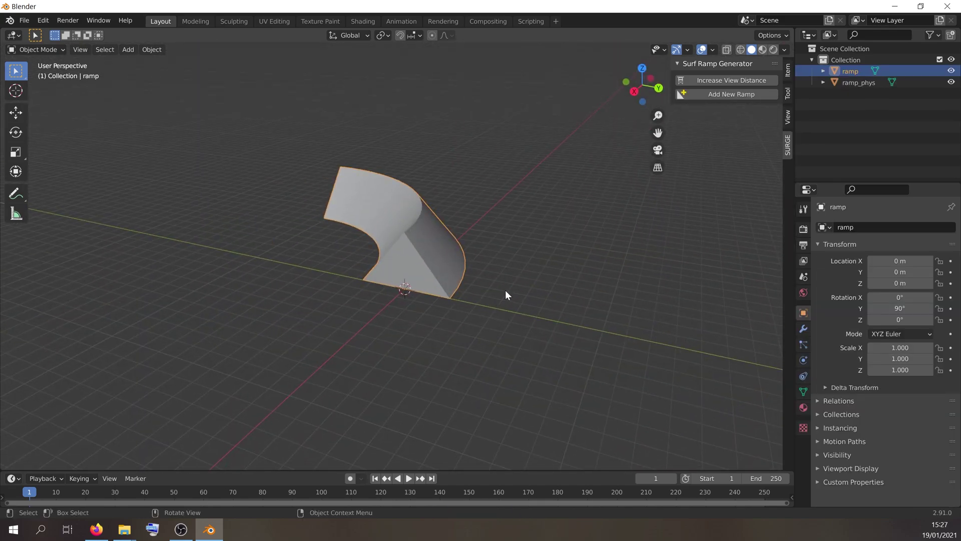
key("x")
left_click(497, 287)
Step: Delete the leftover ramp_phys and start a new ramp with Thin style and Both surf direction
key("a")
key("x")
left_click(506, 238)
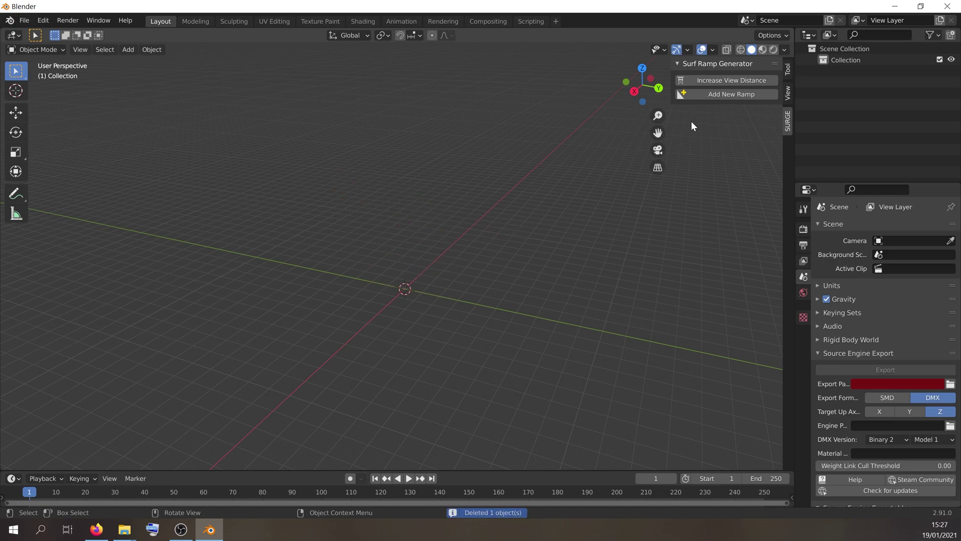
left_click(718, 95)
left_click(737, 214)
left_click(740, 228)
left_click(737, 243)
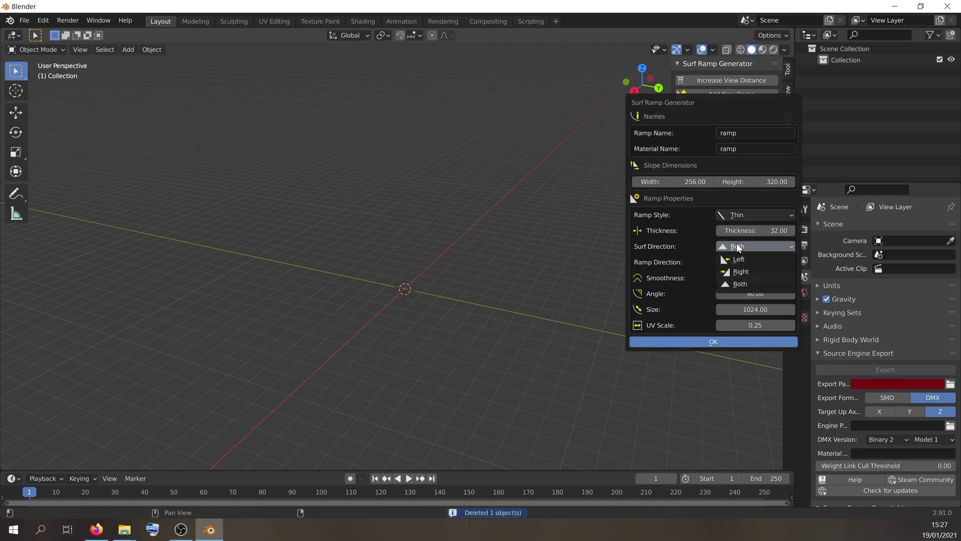
left_click(735, 245)
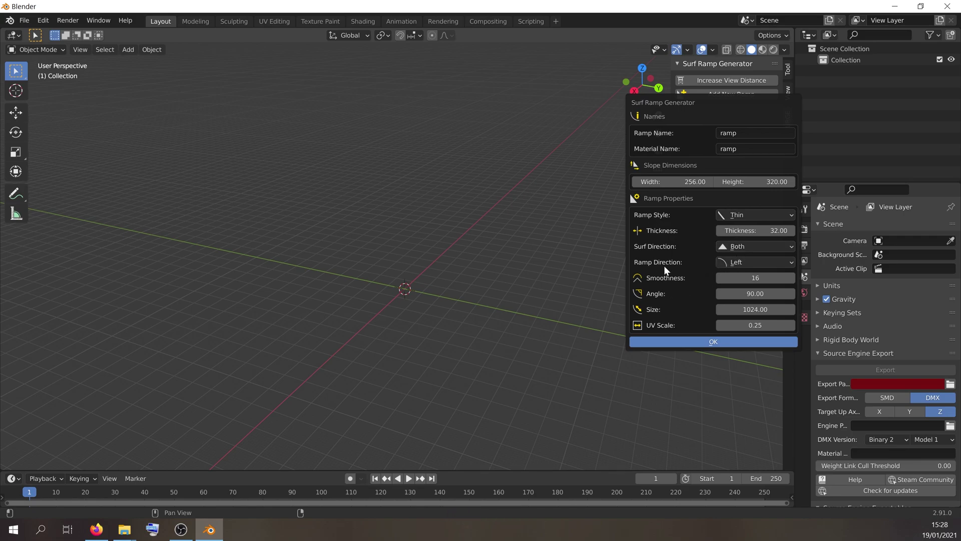
Step: Generate a Thin ramp with ramp direction Right, then delete it and ramp_phys
left_click(740, 261)
left_click(744, 263)
left_click(743, 263)
left_click(743, 261)
left_click(741, 260)
left_click(756, 285)
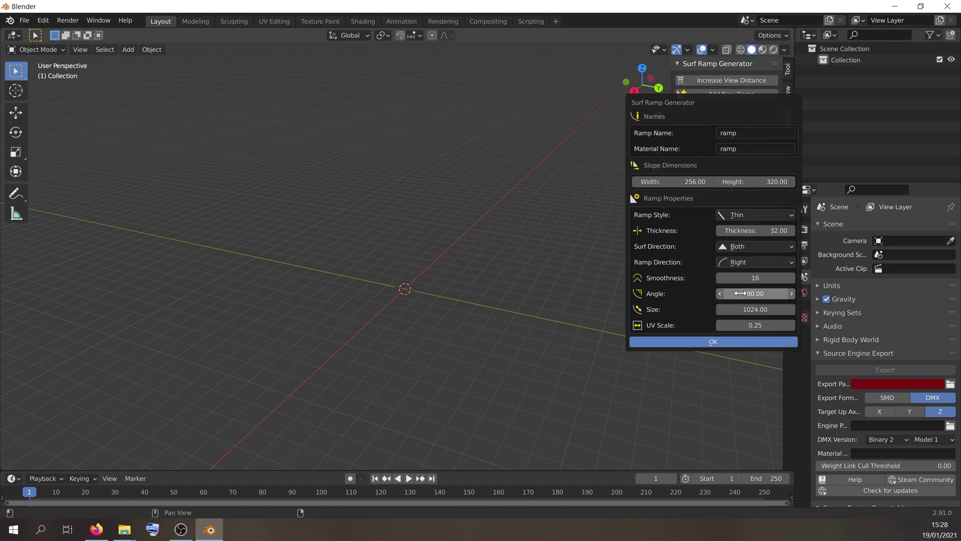
left_click(717, 341)
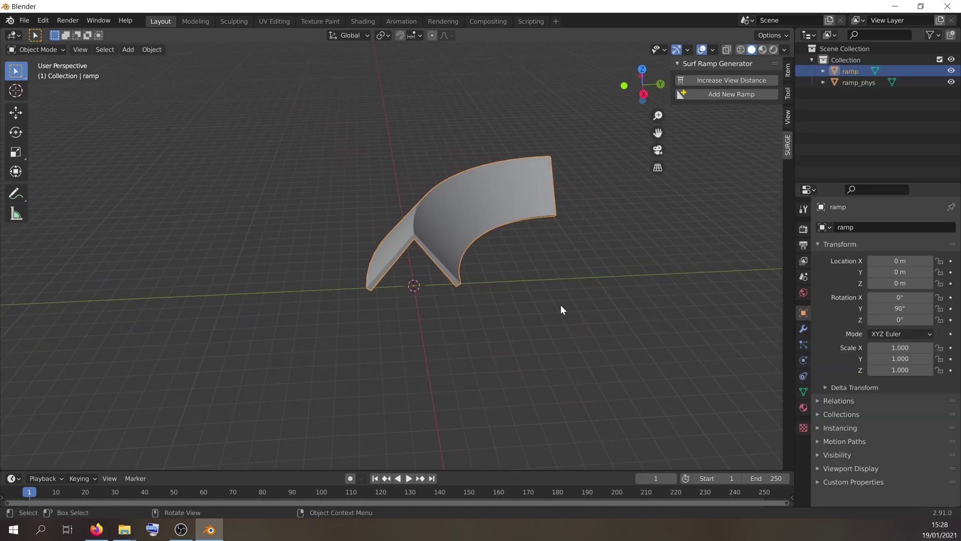
key("Delete")
key("a")
key("Delete")
Step: Generate a ramp with ramp direction Up, inspect it, then delete both objects
left_click(708, 95)
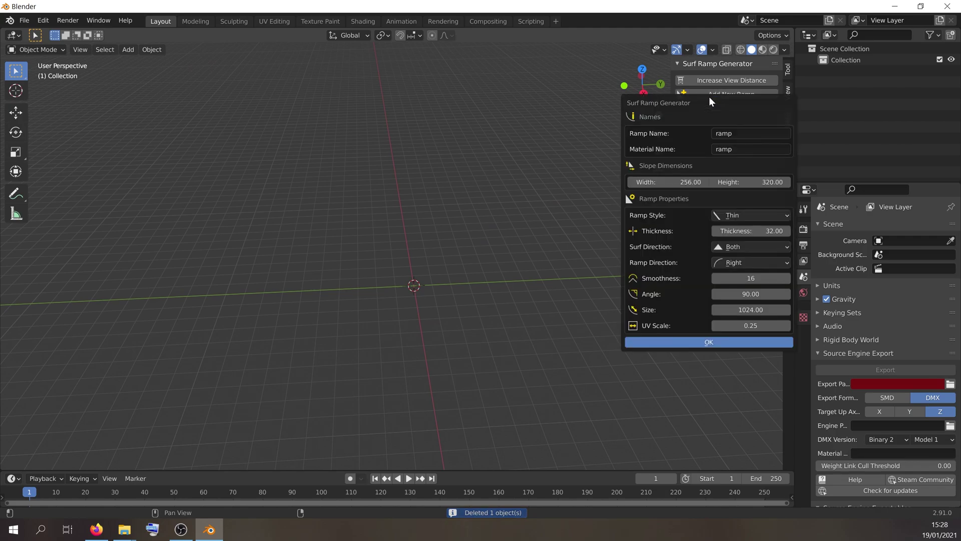
left_click(728, 261)
left_click(729, 301)
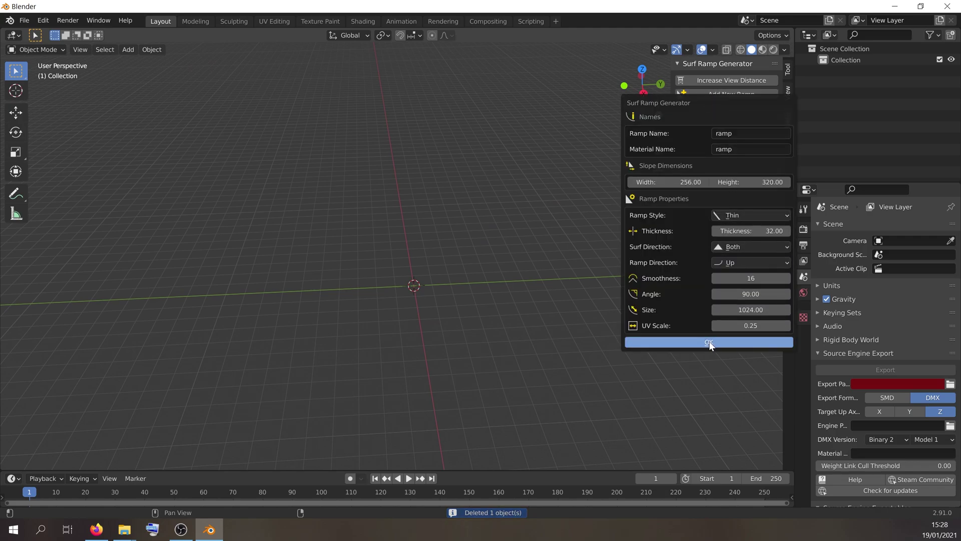
left_click(710, 343)
middle_click_drag(557, 311, 506, 298)
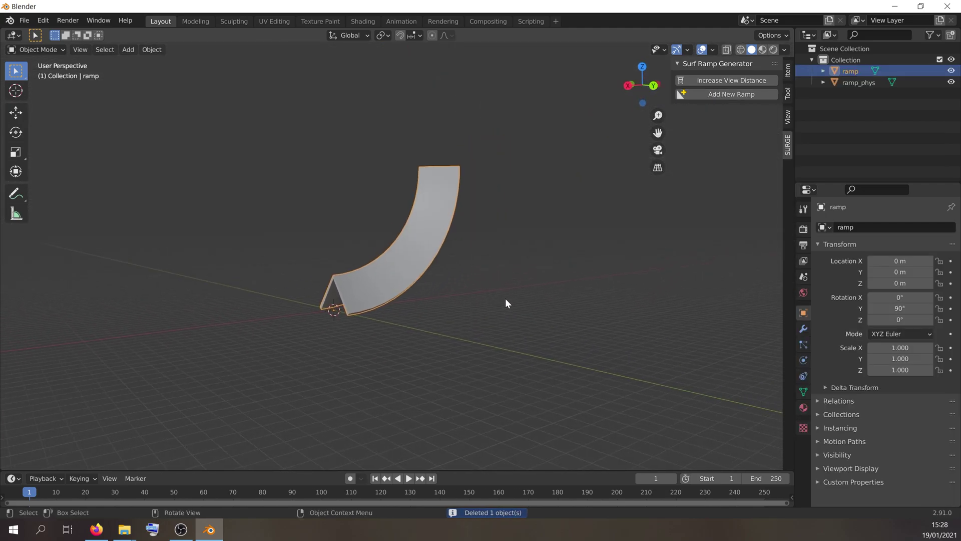
key("a")
key("x")
left_click(491, 296)
Step: Generate a ramp with ramp direction Down and orbit to inspect it
left_click(716, 95)
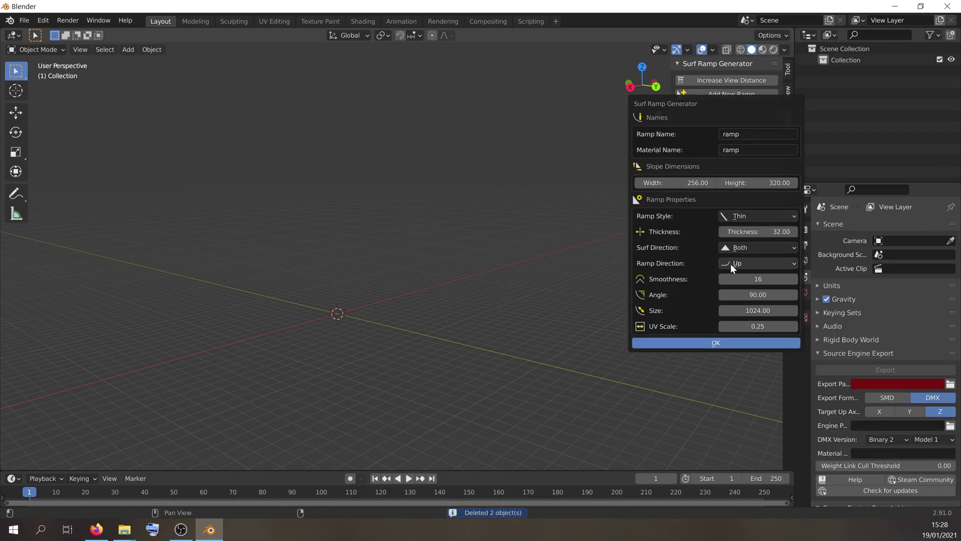
left_click(731, 263)
left_click(738, 301)
left_click(666, 343)
middle_click_drag(609, 328, 566, 356)
Step: Replace the Down ramp with a Dip-direction ramp, inspect it, then delete both objects
key("x")
key("x")
left_click(496, 340)
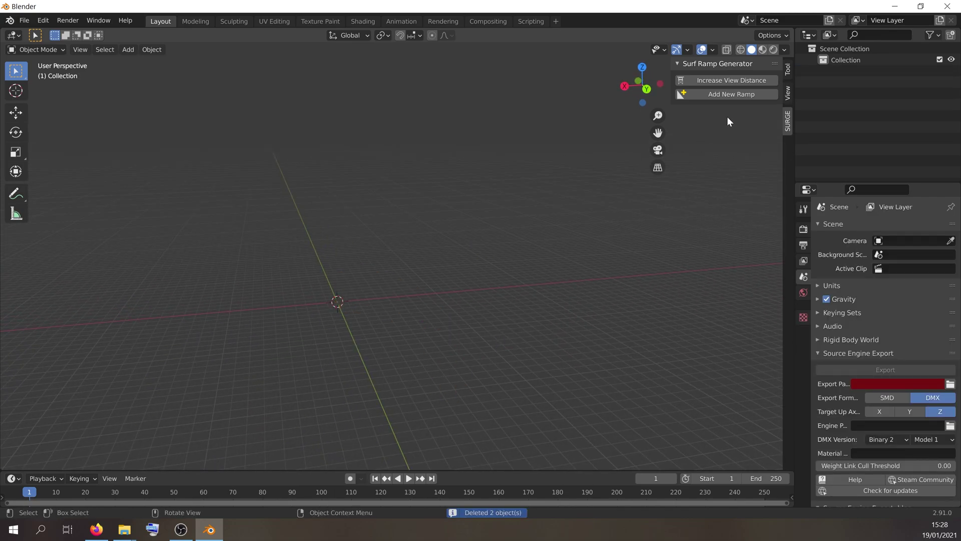
left_click(729, 94)
left_click(765, 264)
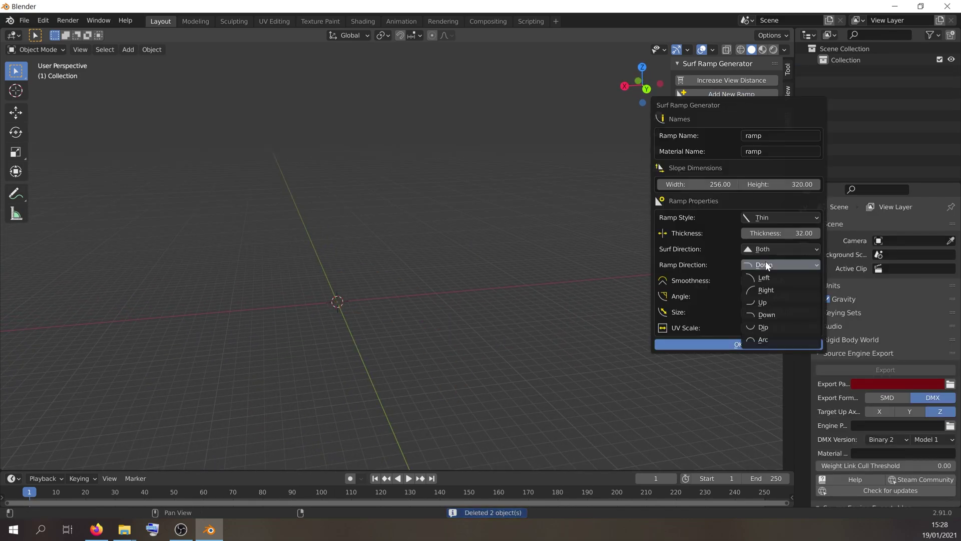
left_click(764, 330)
left_click(743, 342)
middle_click_drag(497, 317, 530, 307)
middle_click_drag(424, 310, 488, 316)
key("a")
key("x")
left_click(485, 311)
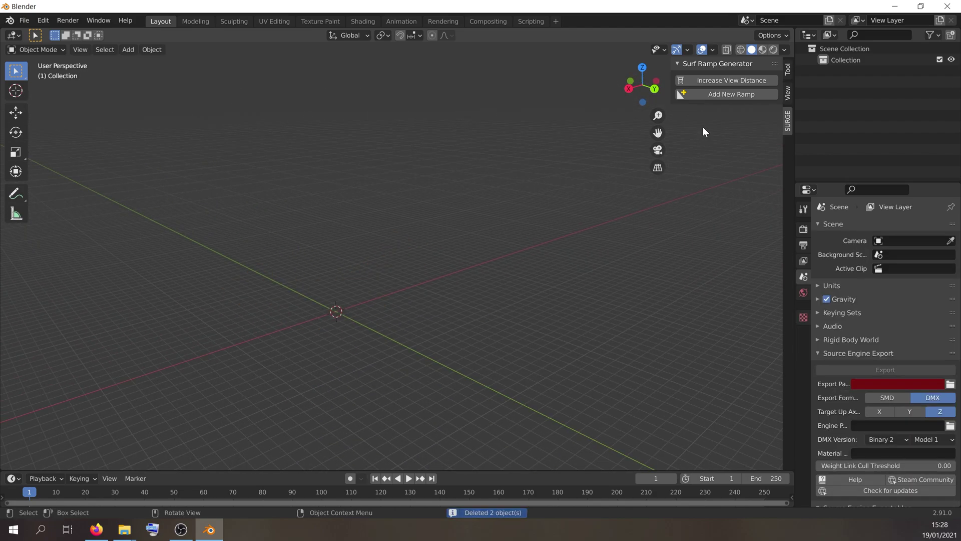
Step: Generate an Arc-direction ramp, inspect it, then delete both objects
left_click(721, 97)
left_click(781, 262)
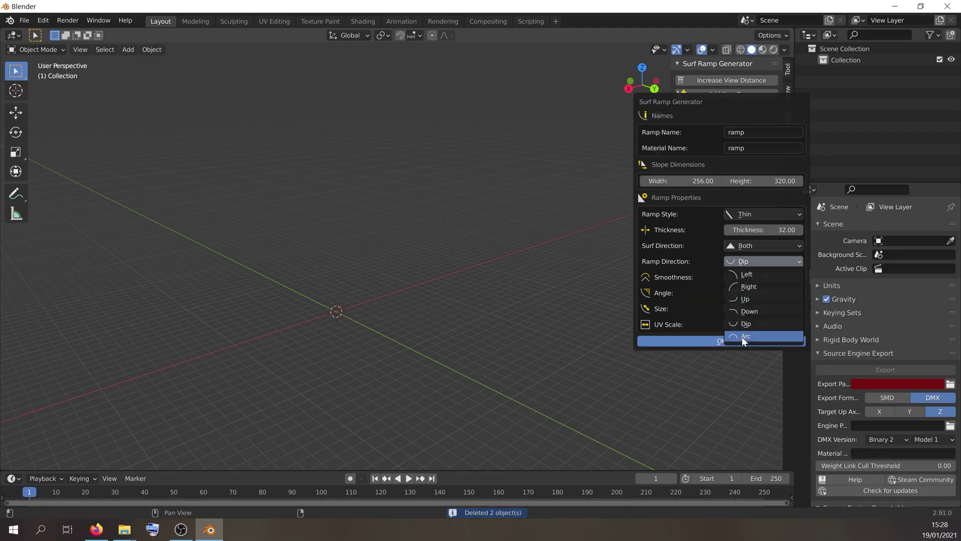
left_click(744, 337)
left_click(707, 341)
middle_click_drag(707, 341, 463, 351)
key("a")
key("x")
left_click(454, 345)
Step: Generate an Up-direction ramp, examine its segments, then delete both objects
left_click(719, 95)
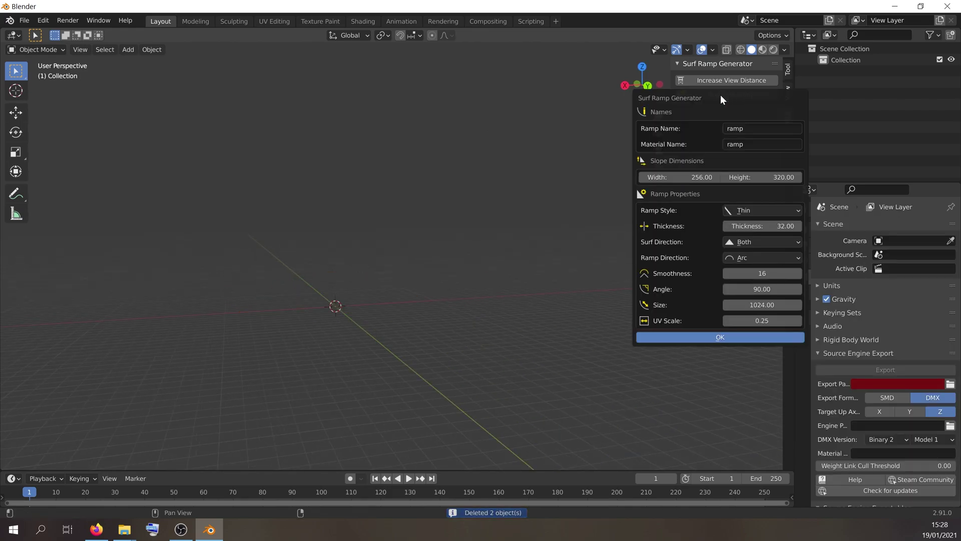
left_click(749, 256)
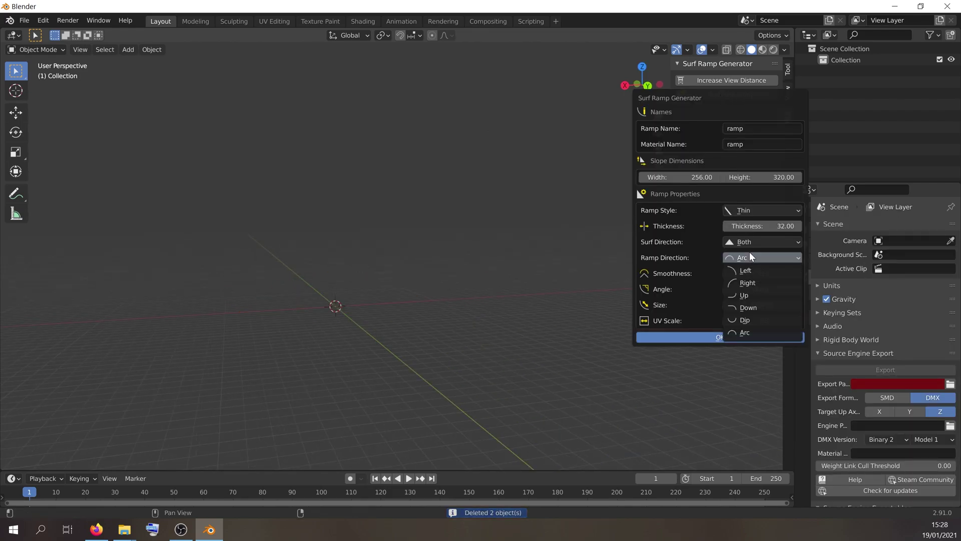
left_click(747, 298)
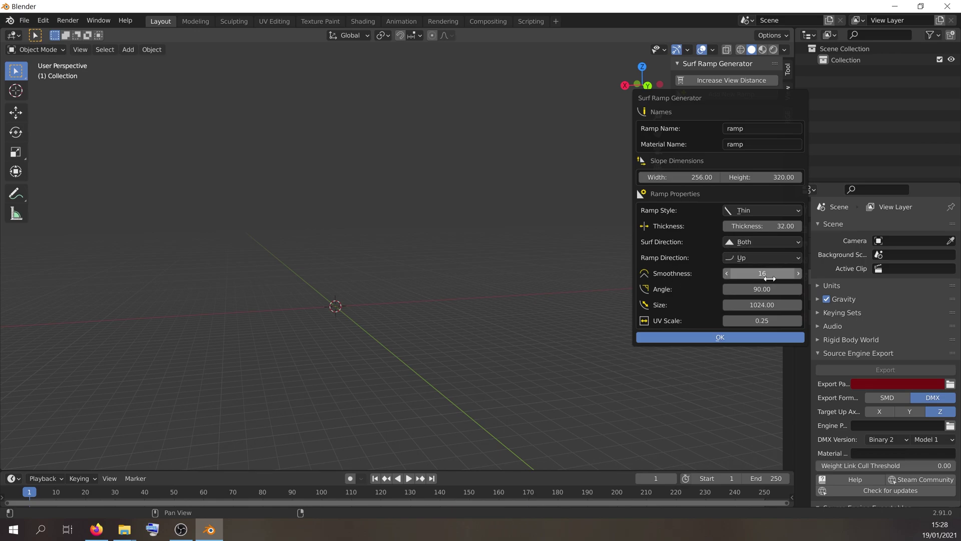
left_click(731, 338)
scroll(531, 314, "up", 2)
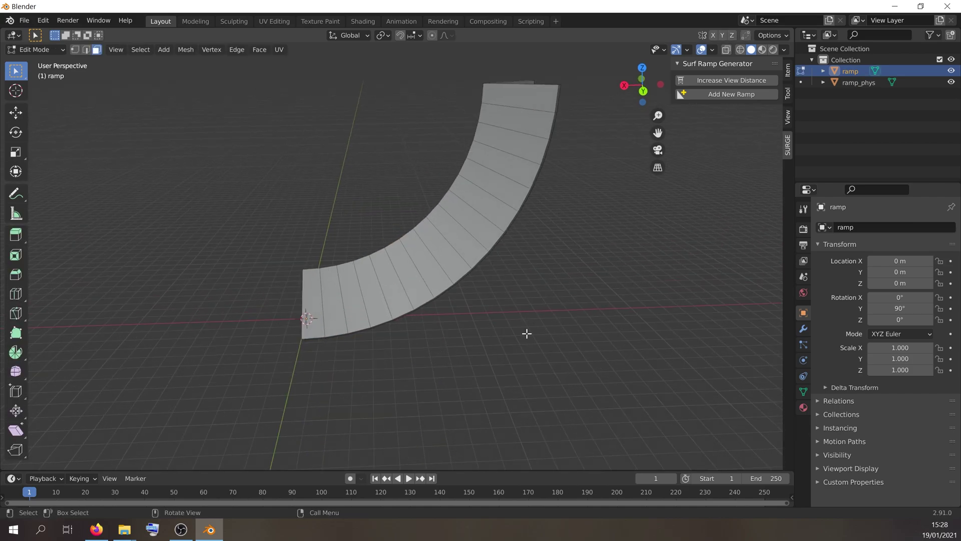
middle_click_drag(568, 214, 473, 276)
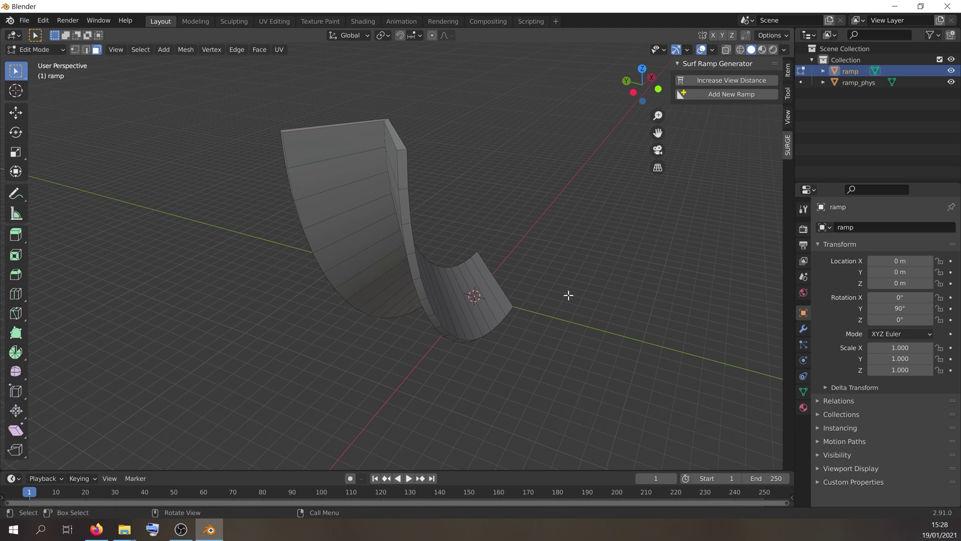
middle_click_drag(568, 296, 514, 284)
key("Tab")
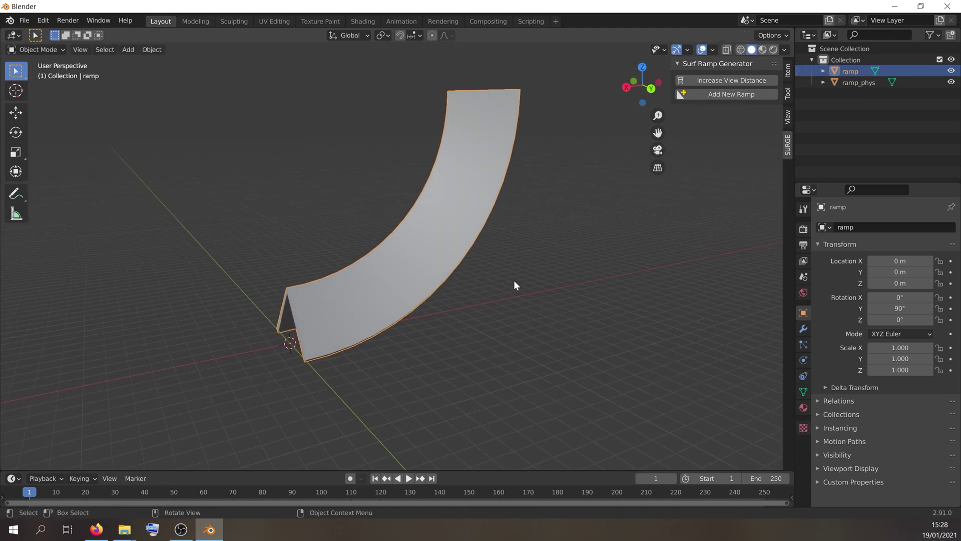
key("a")
key("x")
left_click(513, 279)
Step: Generate an upward ramp with Smoothness 64, inspect its mesh, then delete both objects
left_click(716, 95)
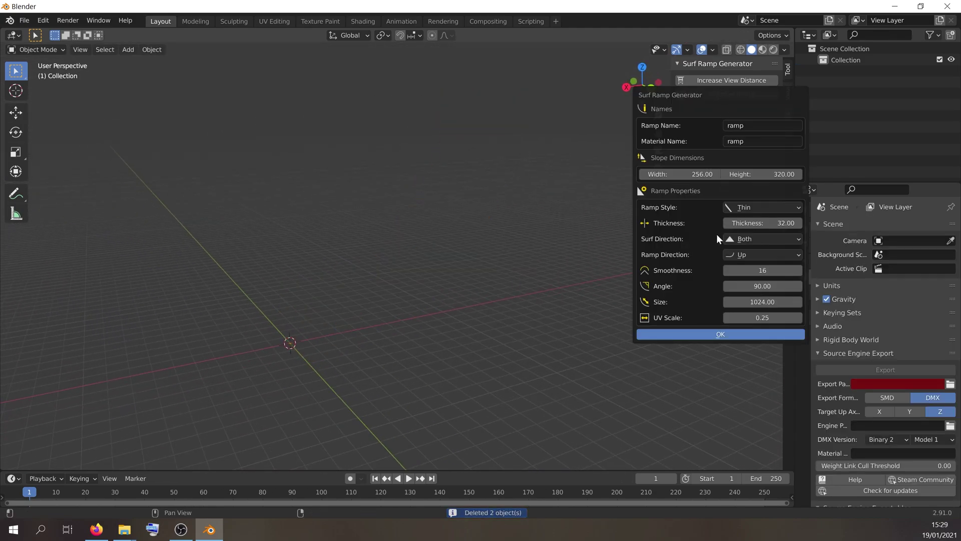
left_click_drag(740, 270, 771, 270)
left_click(676, 337)
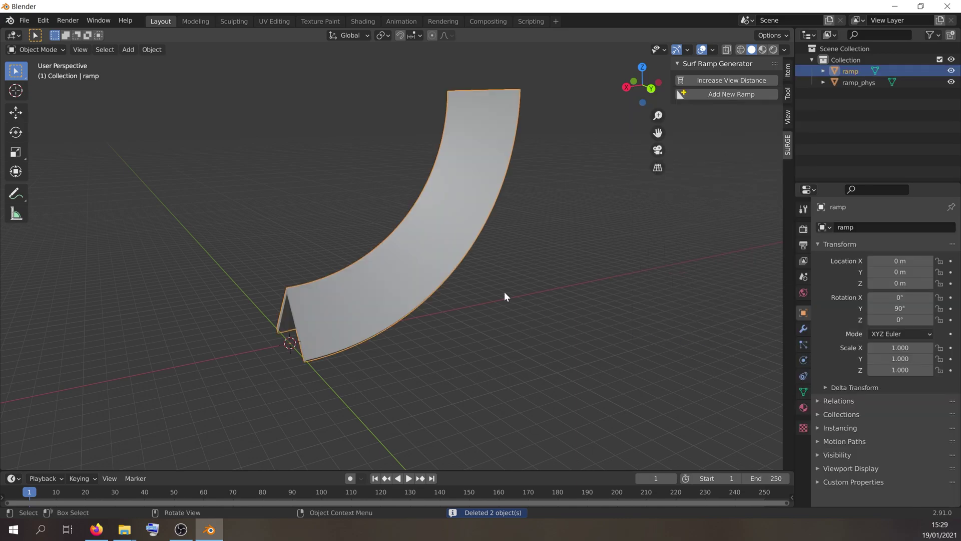
key("Tab")
middle_click_drag(504, 291, 510, 320)
key("Tab")
key("a")
key("x")
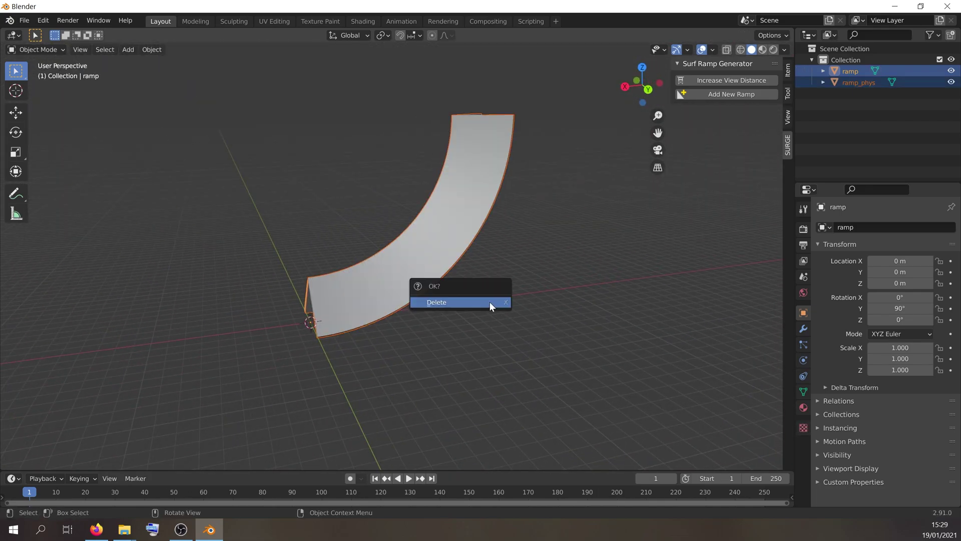
left_click(489, 302)
Step: Generate the ramp with Smoothness 16, inspect its mesh, then delete both objects
left_click(718, 96)
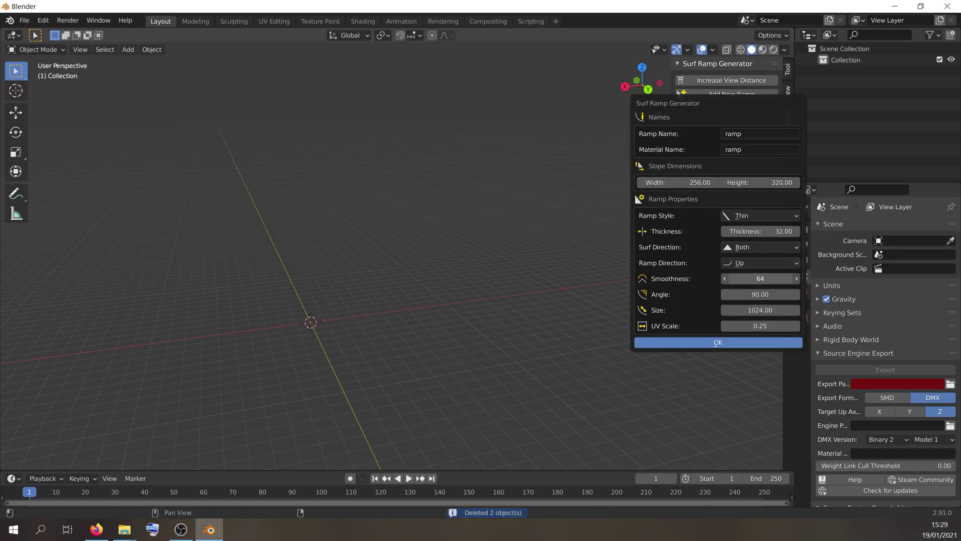
left_click(760, 279)
type("16")
left_click(719, 342)
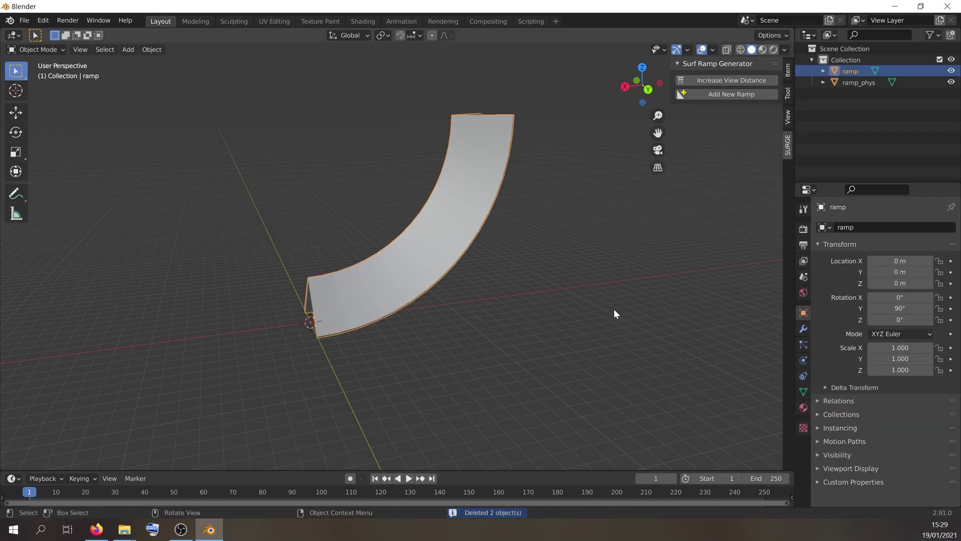
key("Tab")
middle_click_drag(616, 313, 467, 287)
key("Tab")
key("a")
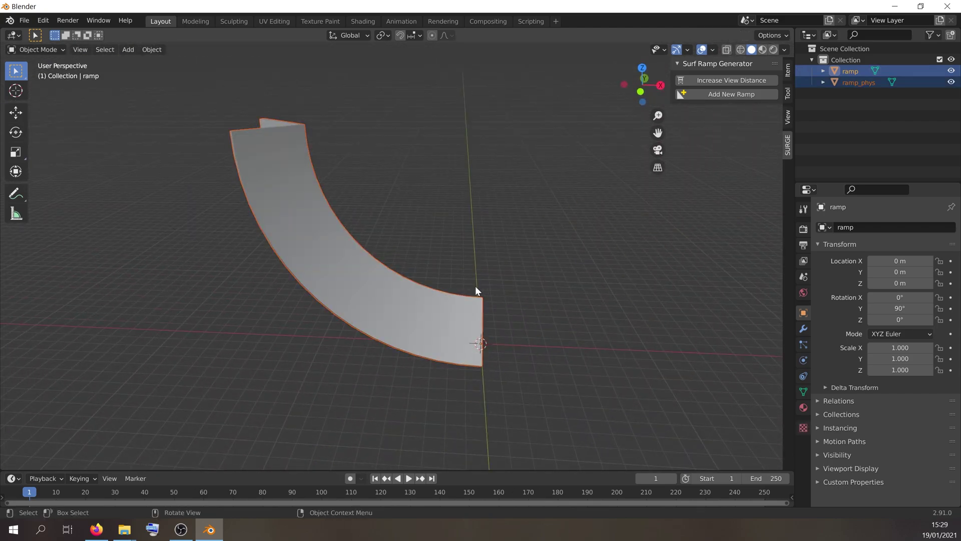
key("x")
left_click(473, 285)
Step: Generate a coarse ramp with a lower Smoothness value and inspect its angular segments
left_click(725, 93)
left_click(766, 274)
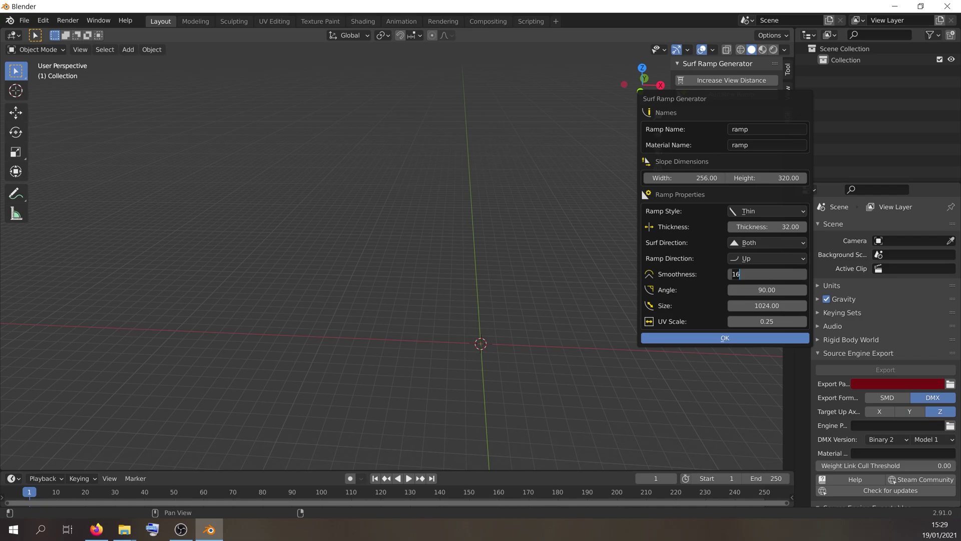
middle_click_drag(718, 346, 263, 314)
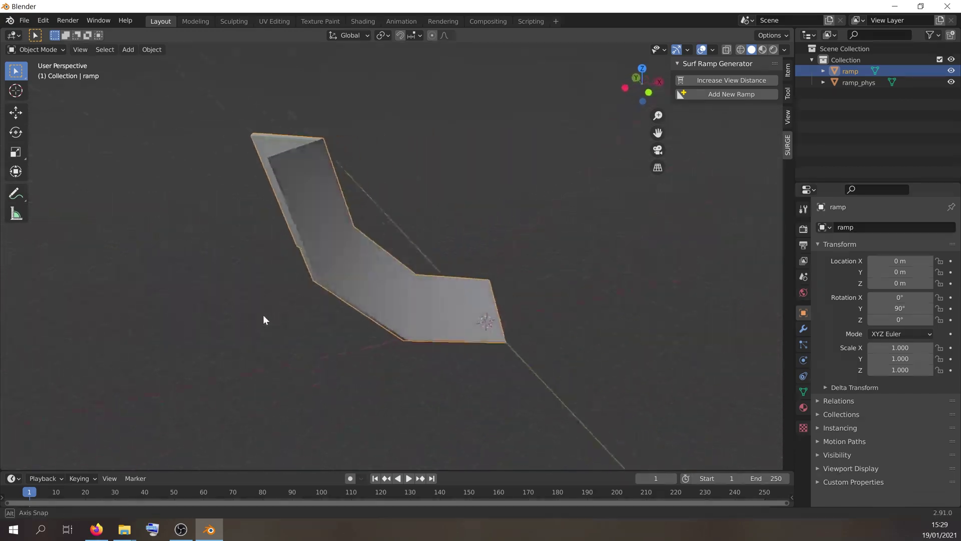
key("Tab")
middle_click_drag(565, 342, 485, 343)
key("Tab")
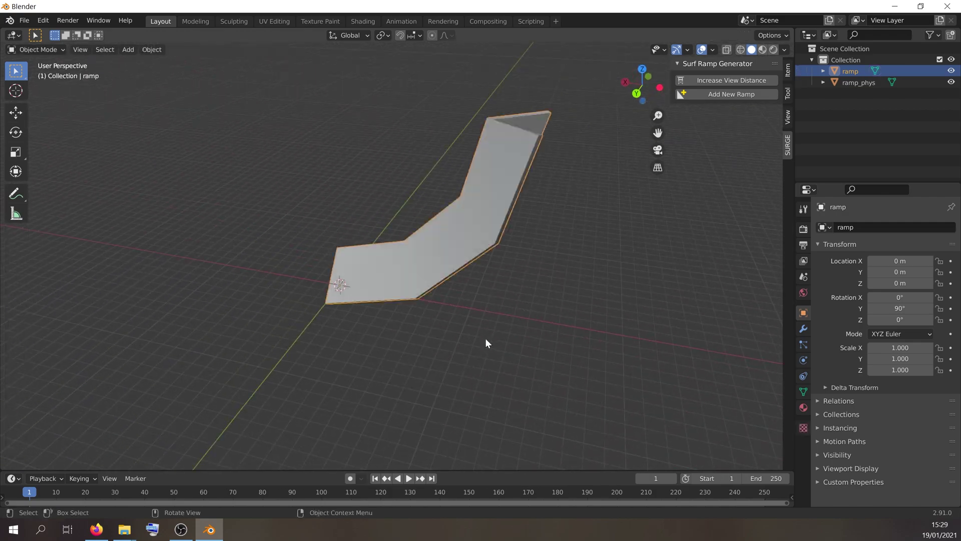